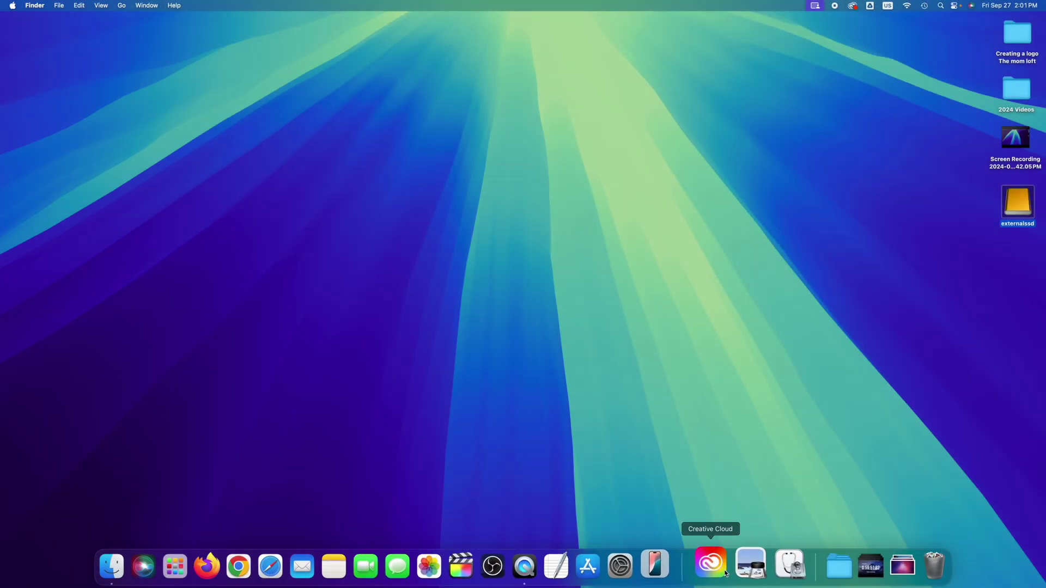
Open Disk Utility and select the external Samsung PSSD T5 EVO physical drive rather than its volume
click(944, 6)
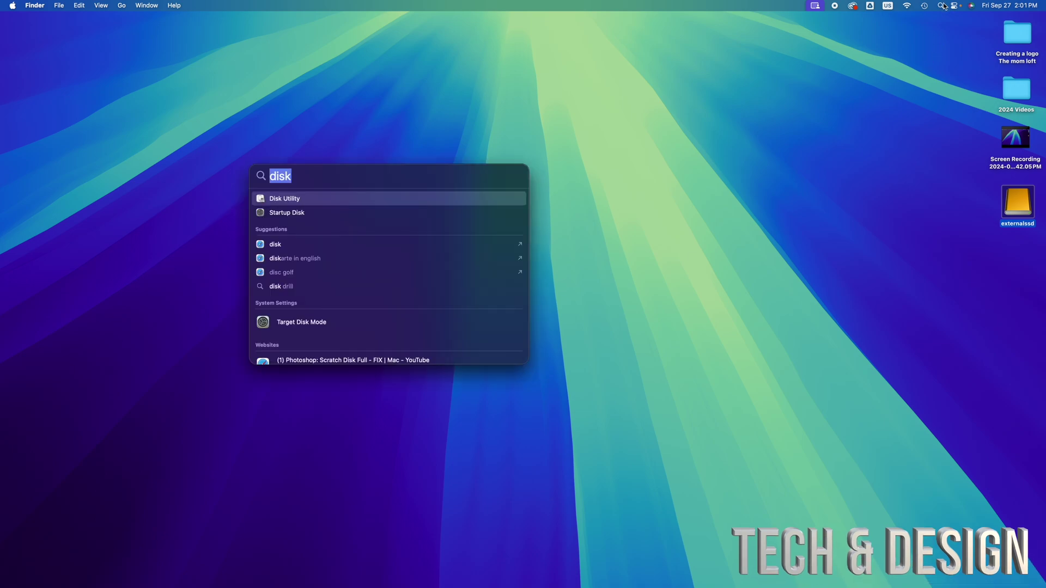
click(308, 204)
drag(390, 100, 502, 100)
click(251, 121)
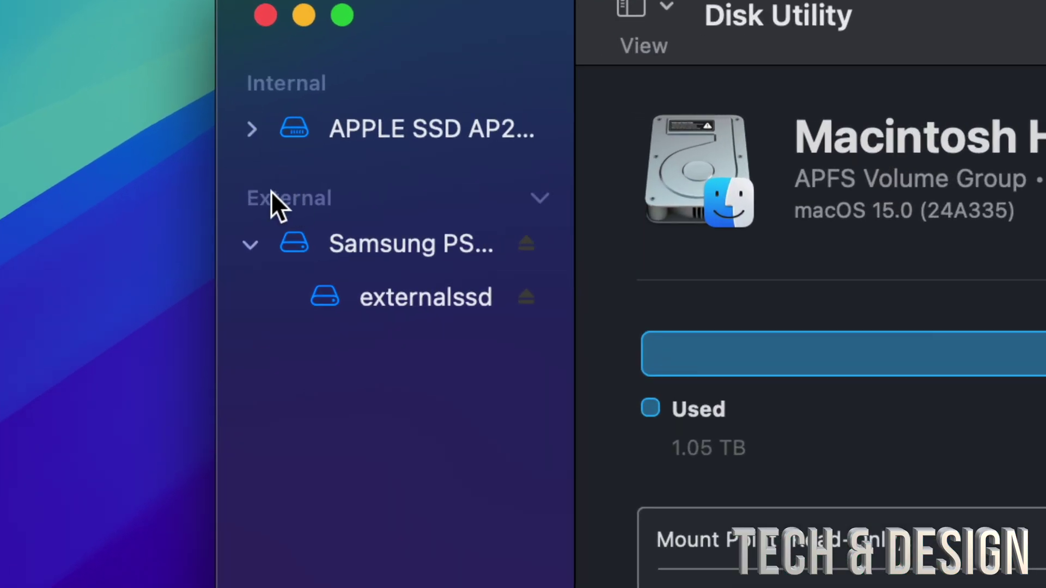
click(372, 243)
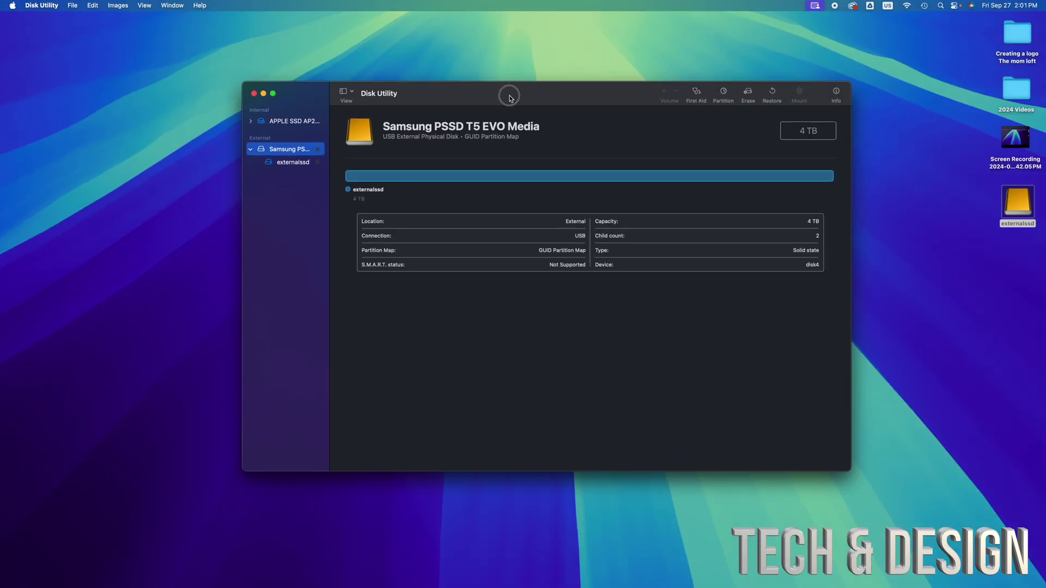
drag(509, 98, 511, 130)
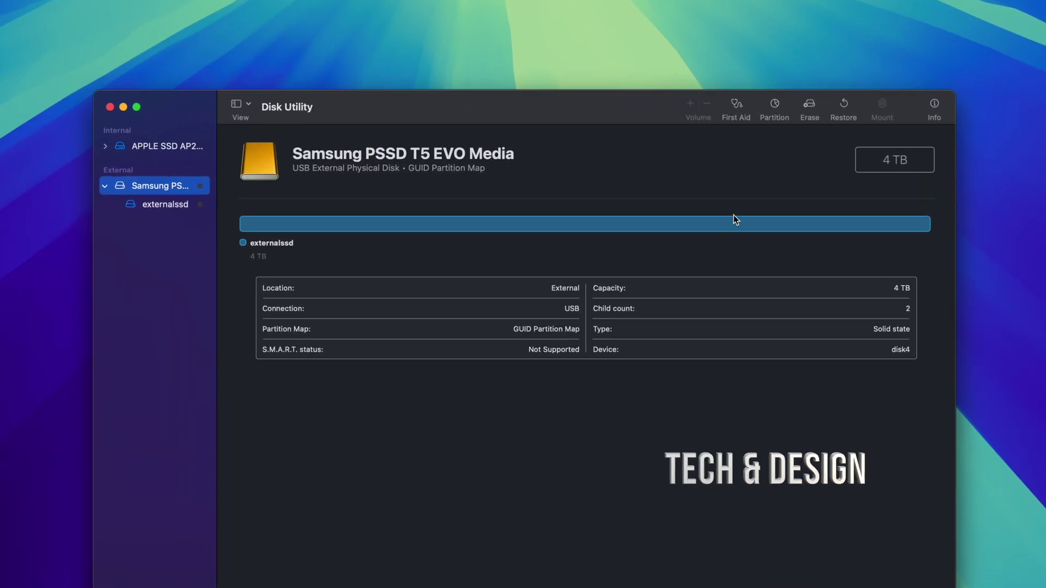
Erase the Samsung PSSD T5 EVO drive with the name ssd, APFS format and GUID Partition Map scheme
click(806, 111)
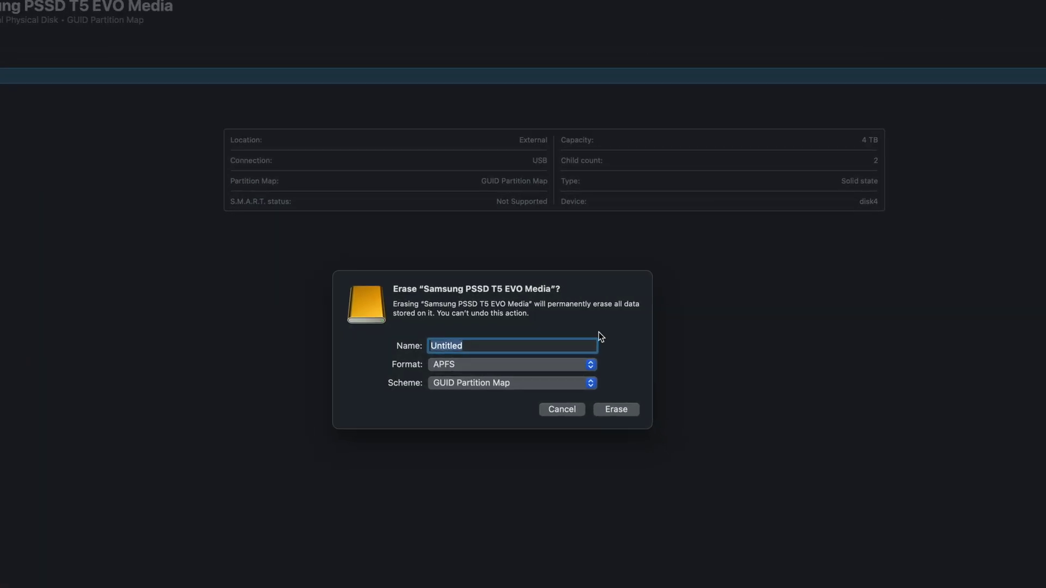
click(592, 363)
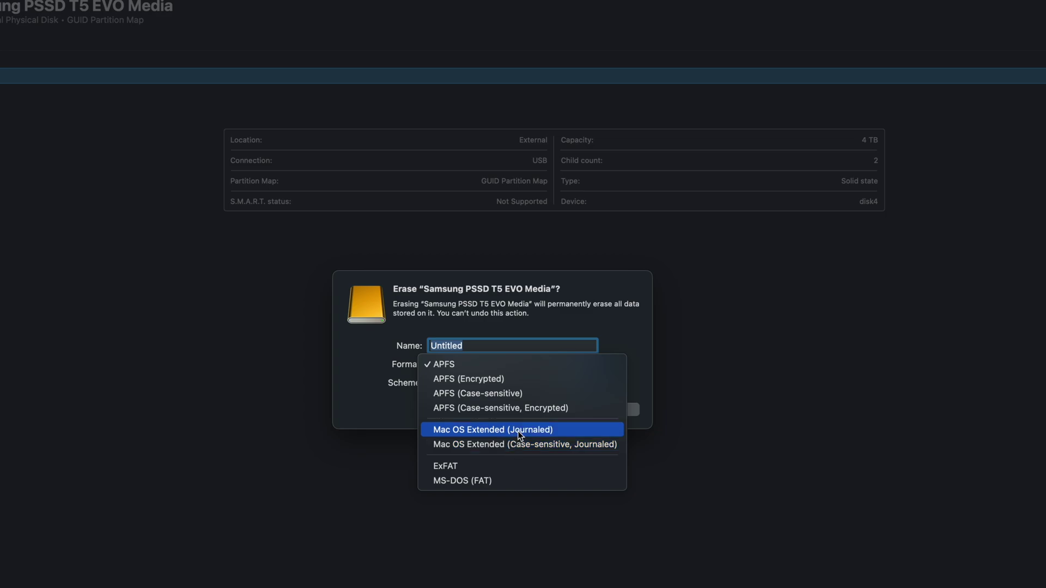
click(467, 365)
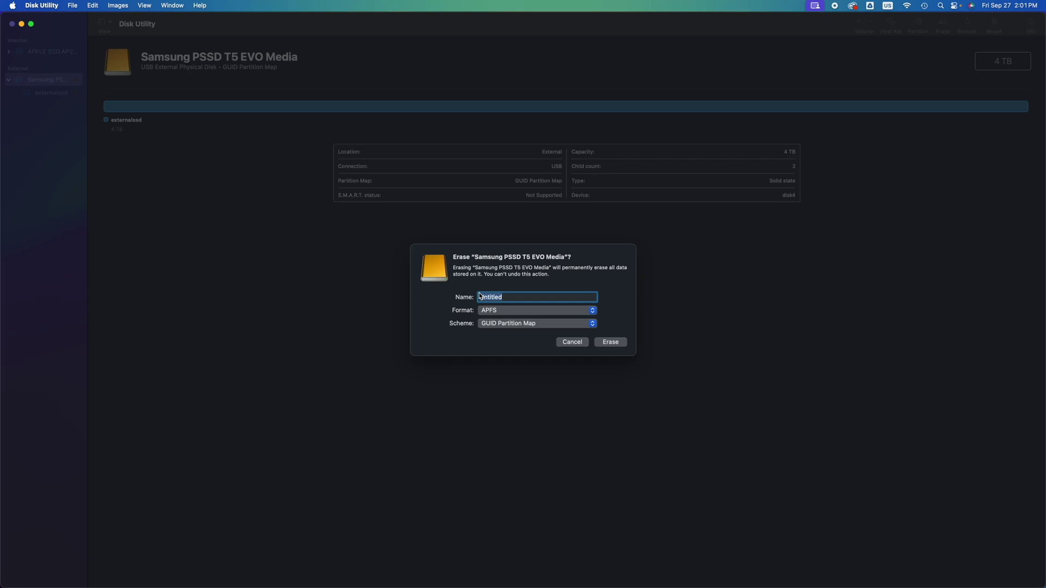
text(ssd)
click(610, 342)
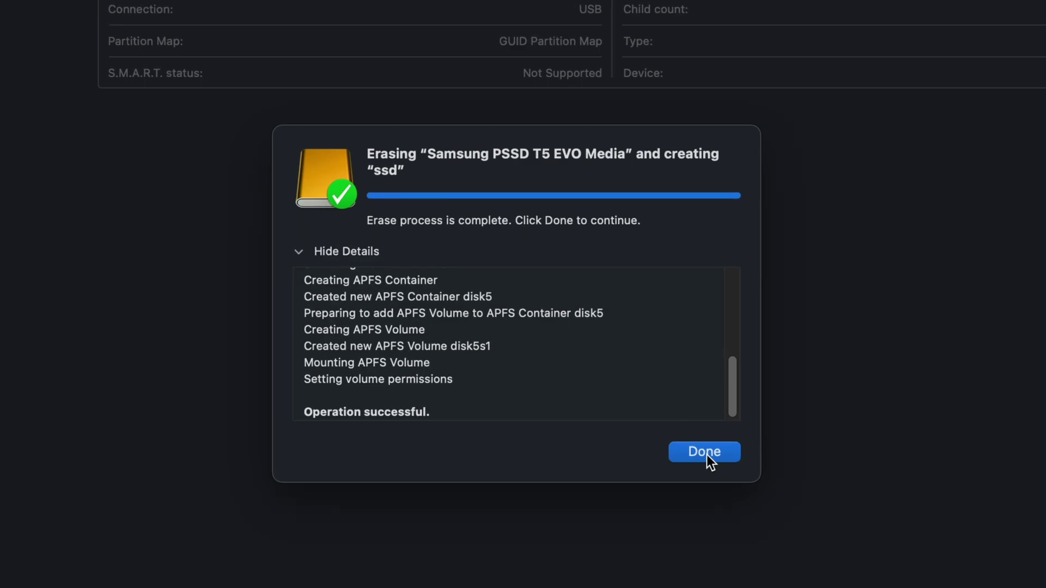
click(671, 433)
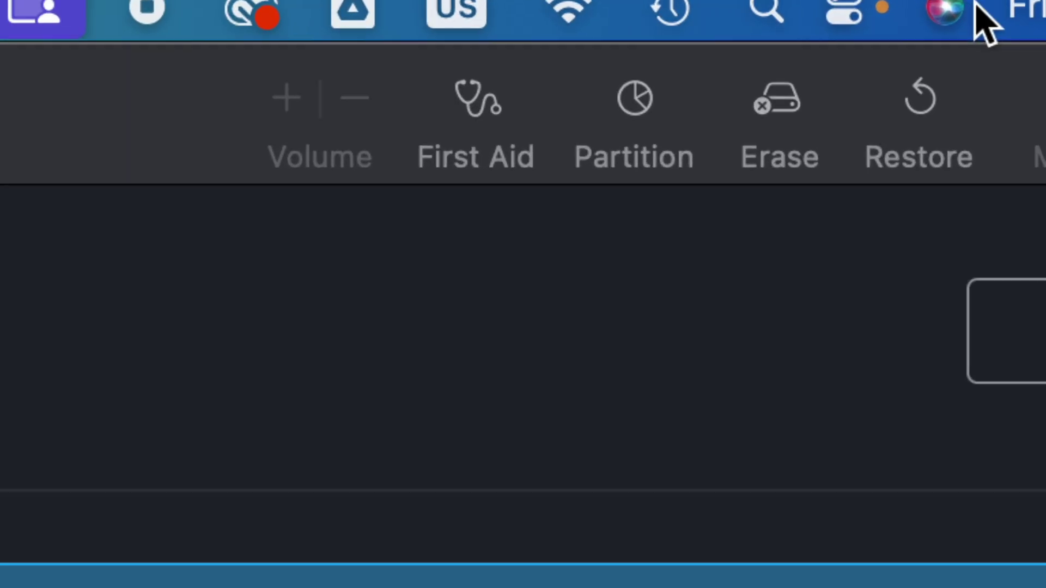
Start partitioning the Samsung drive and add a separate second partition alongside ssd, not a volume
click(575, 126)
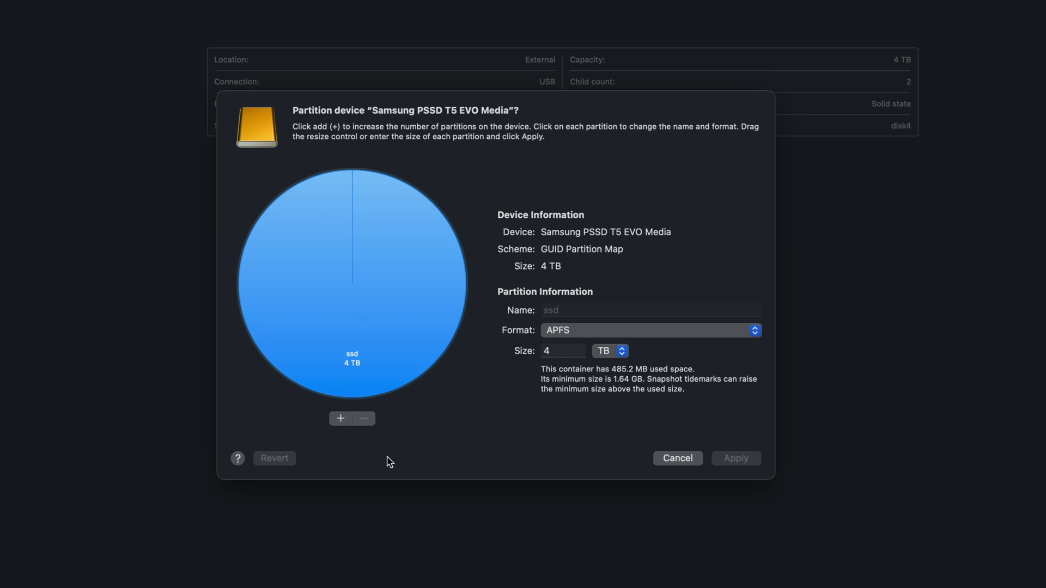
click(341, 419)
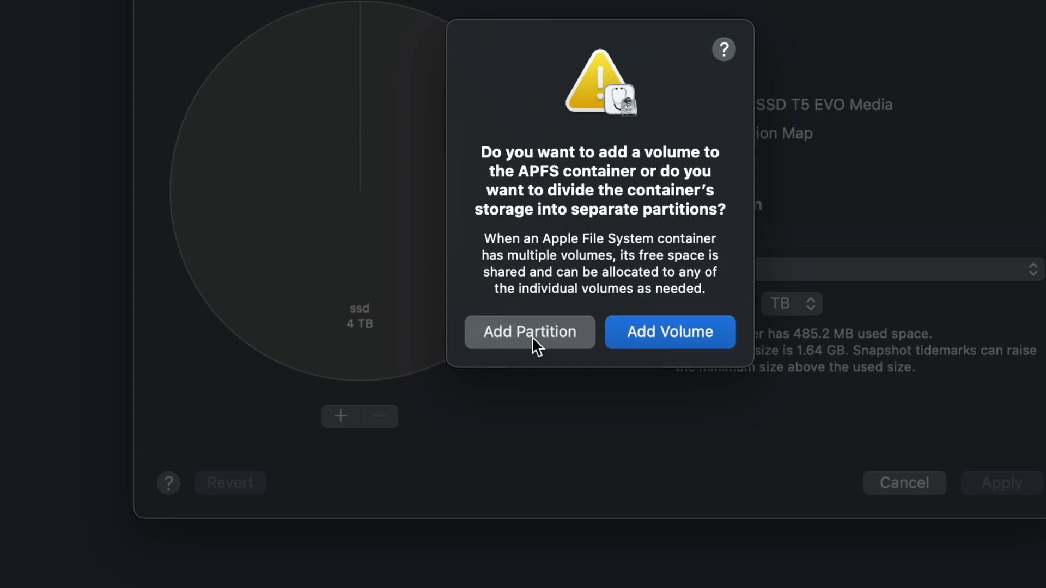
click(507, 331)
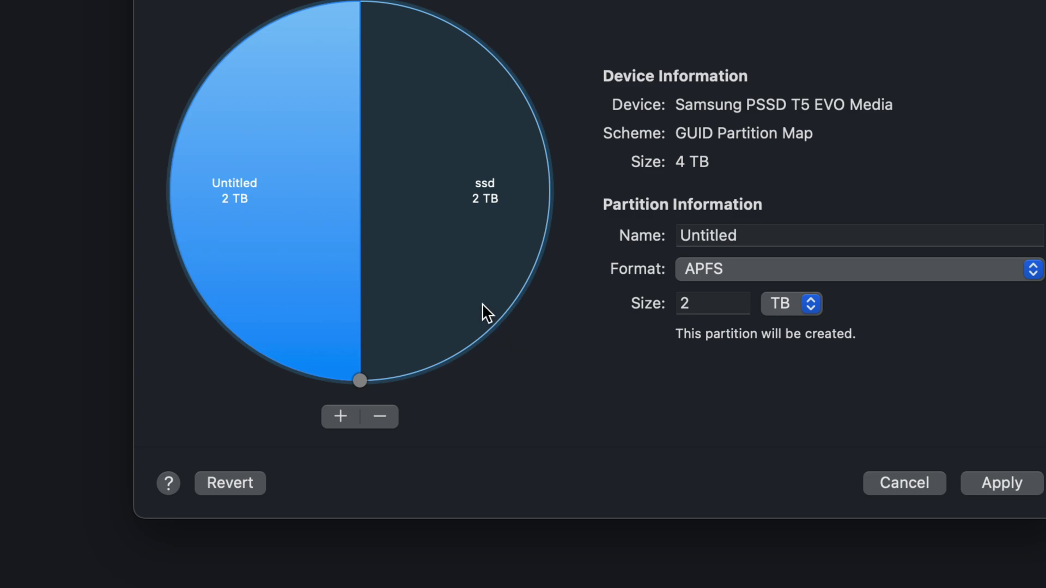
click(400, 201)
click(288, 207)
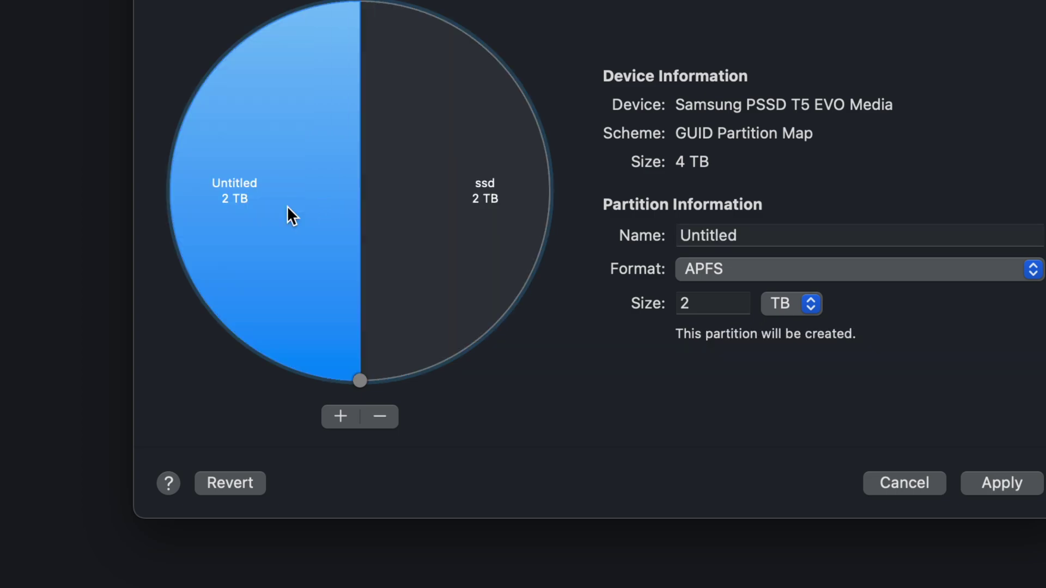
Shrink the ssd partition to about 998 GB, giving the Untitled partition about 3 TB
click(417, 230)
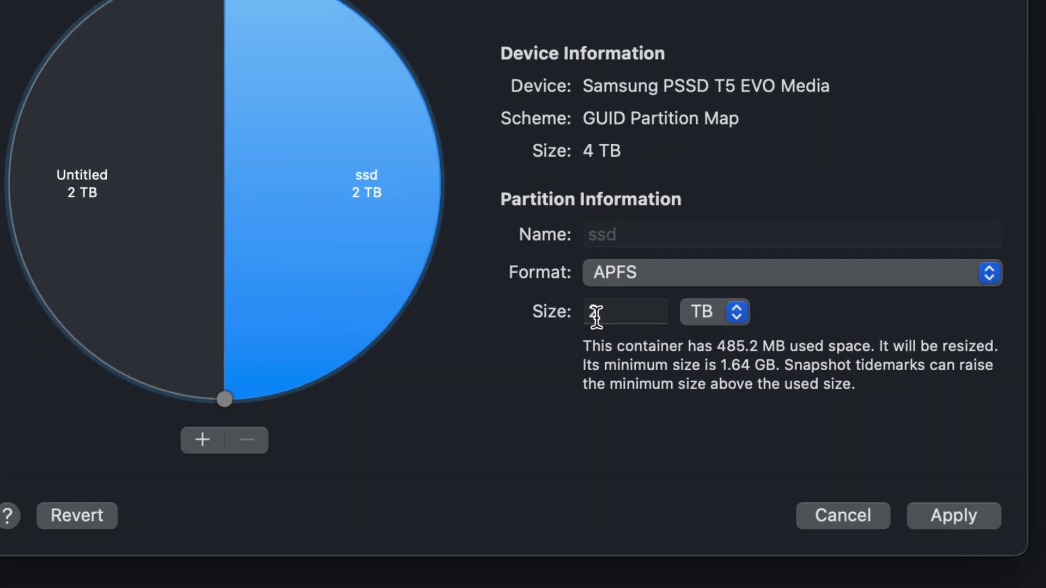
drag(314, 378, 472, 213)
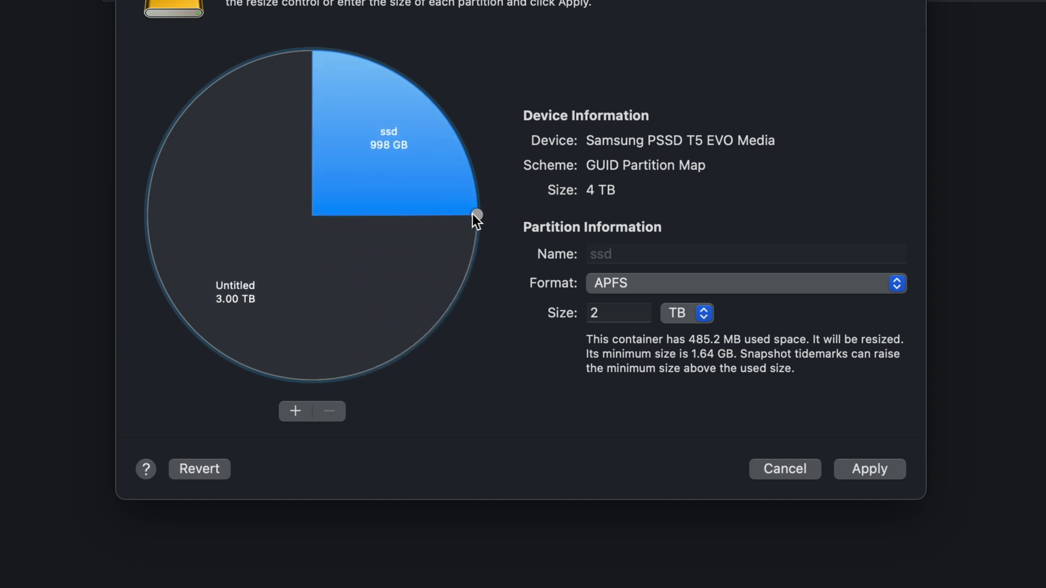
drag(472, 213, 473, 214)
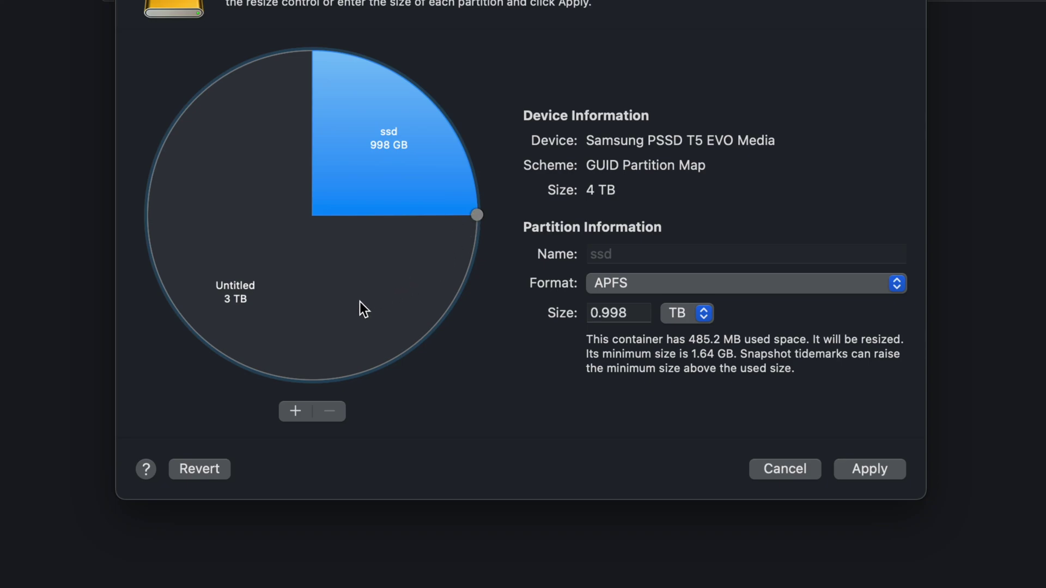
click(286, 309)
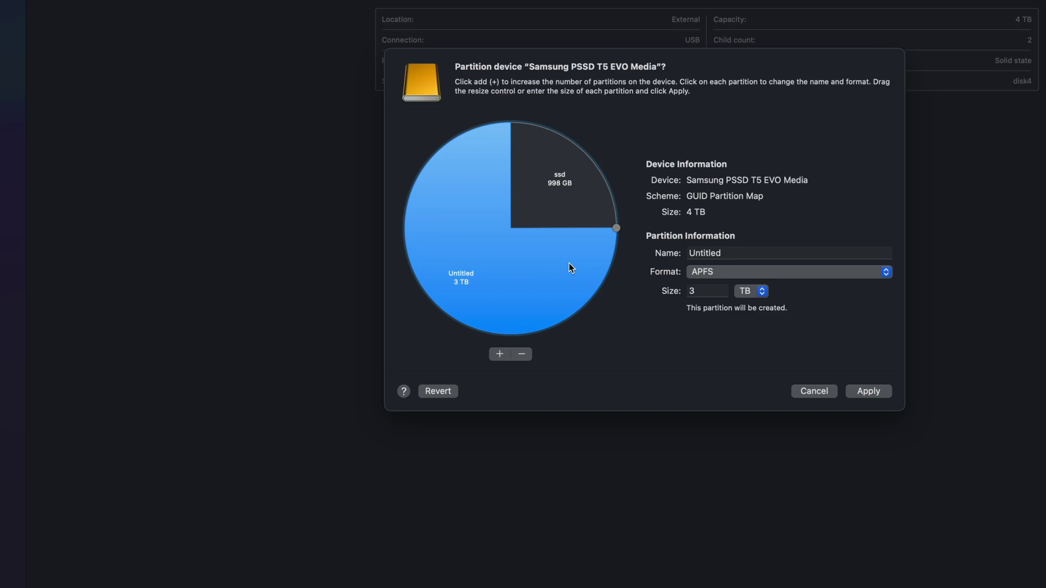
Split the ssd partition to add a third partition, and shrink the new one to about 199 GB
click(573, 214)
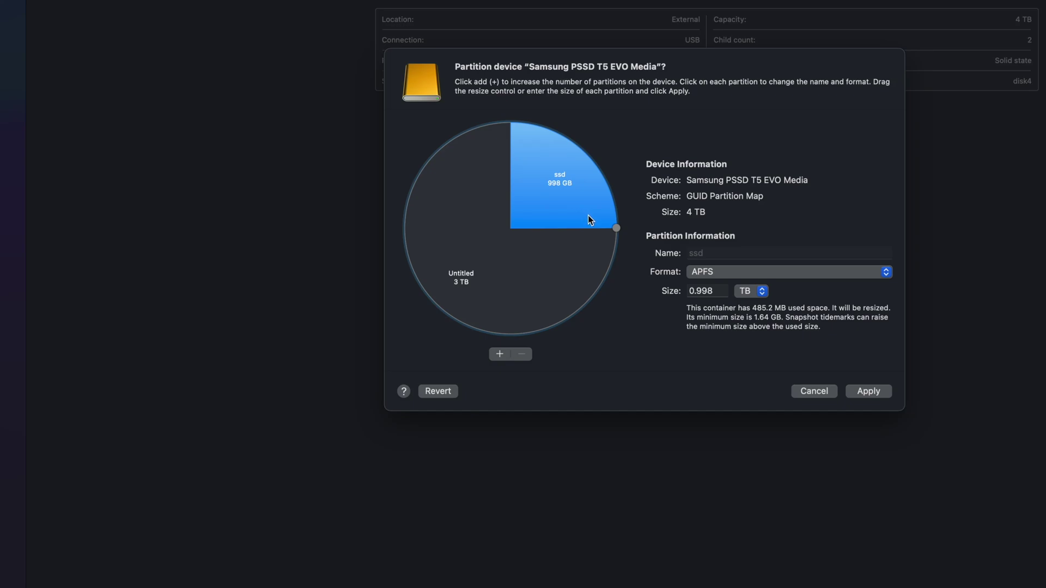
click(499, 354)
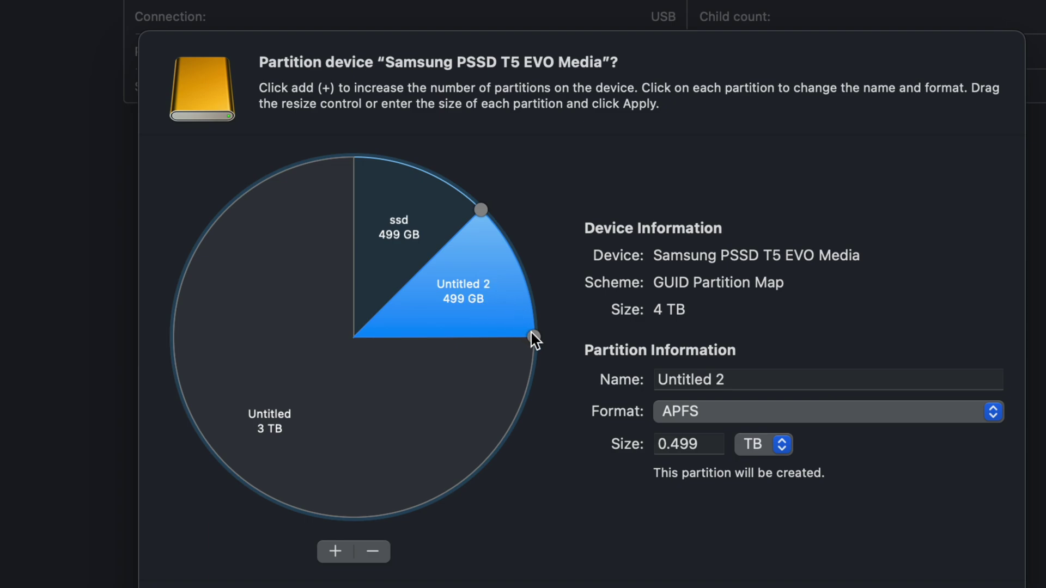
drag(532, 336, 516, 258)
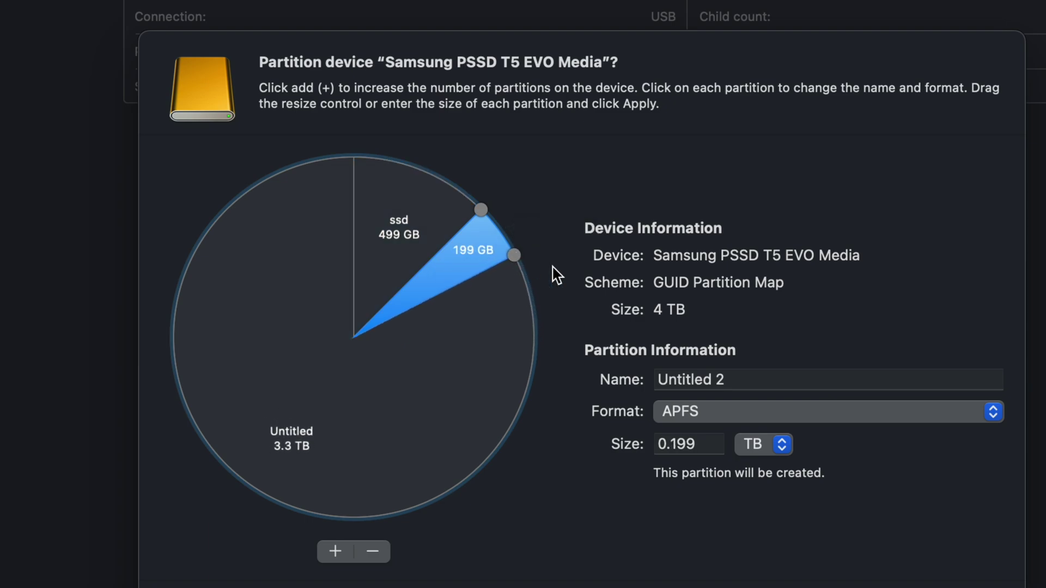
Name the 199 GB partition pc and set its format to ExFAT
click(752, 379)
drag(722, 377, 646, 381)
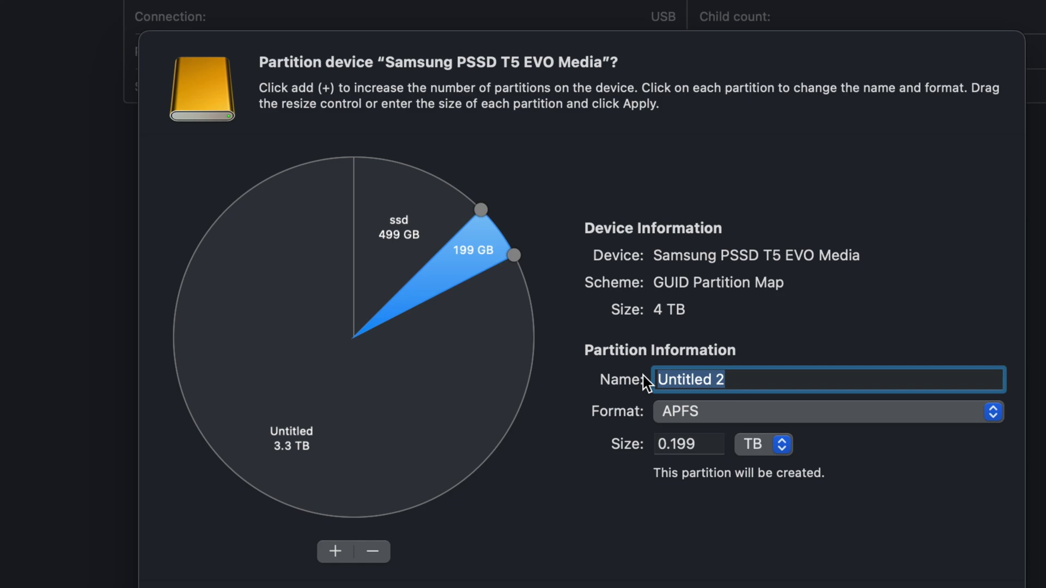
text(pc)
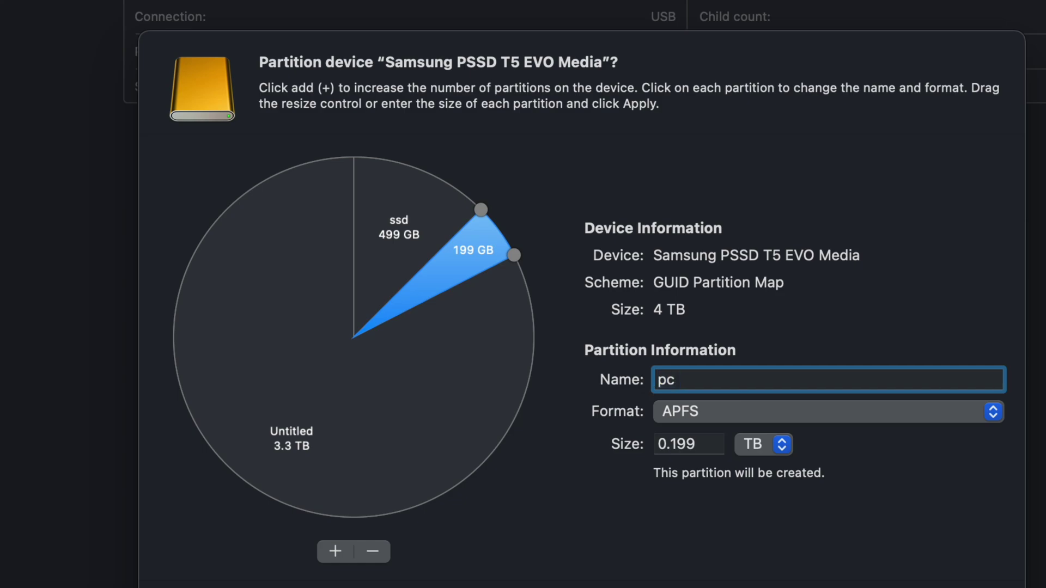
key(BackSpace)
click(717, 406)
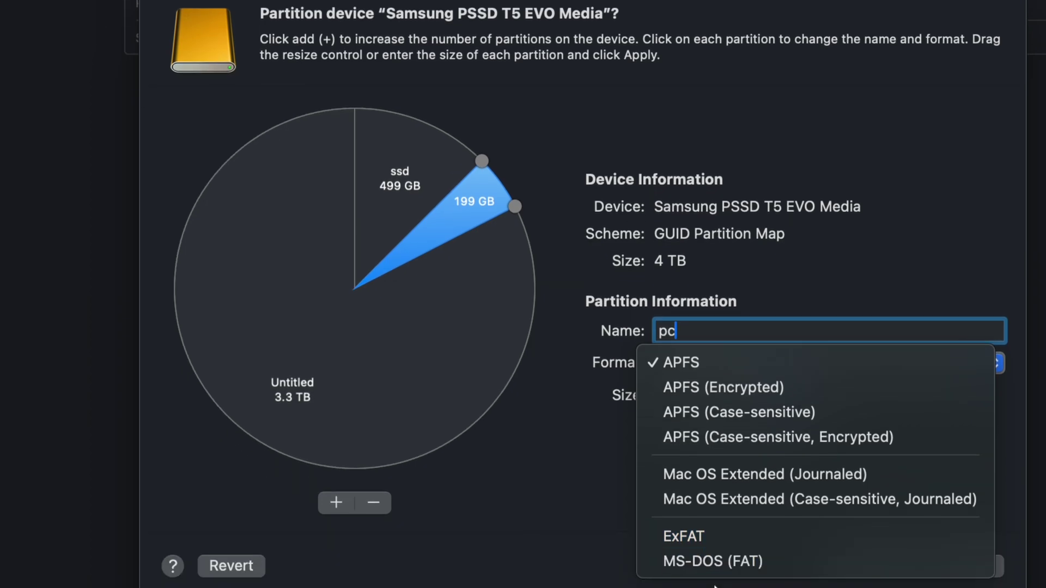
click(709, 581)
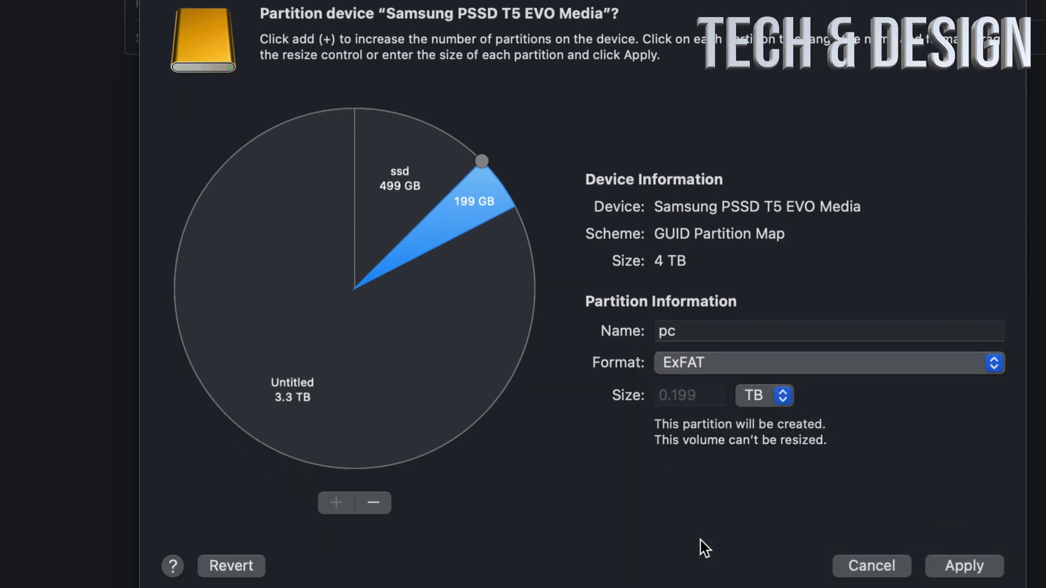
Set the ssd partition's format to Mac OS Extended (Journaled) and dismiss the journaling notice
click(402, 174)
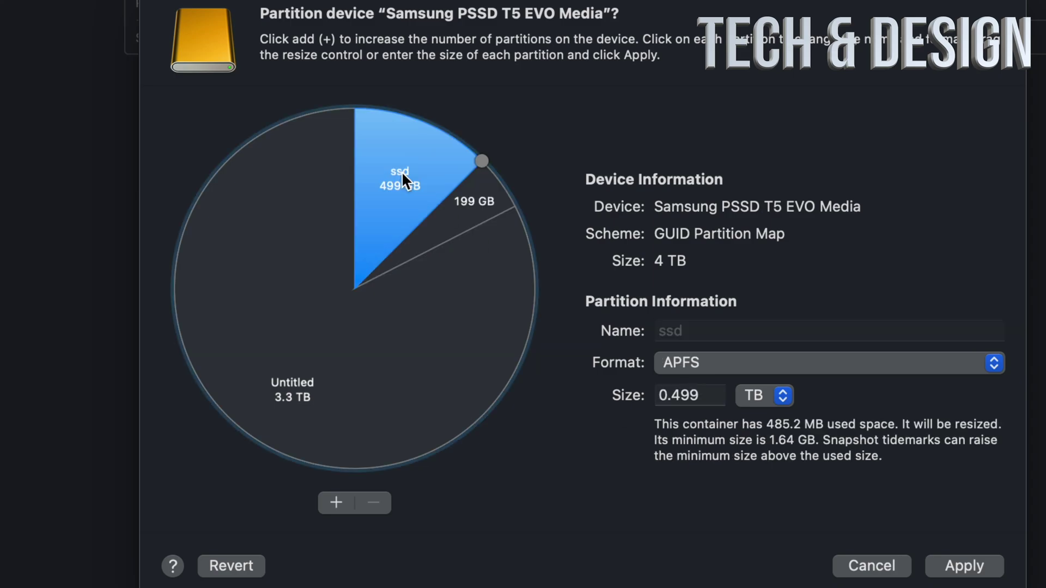
click(458, 202)
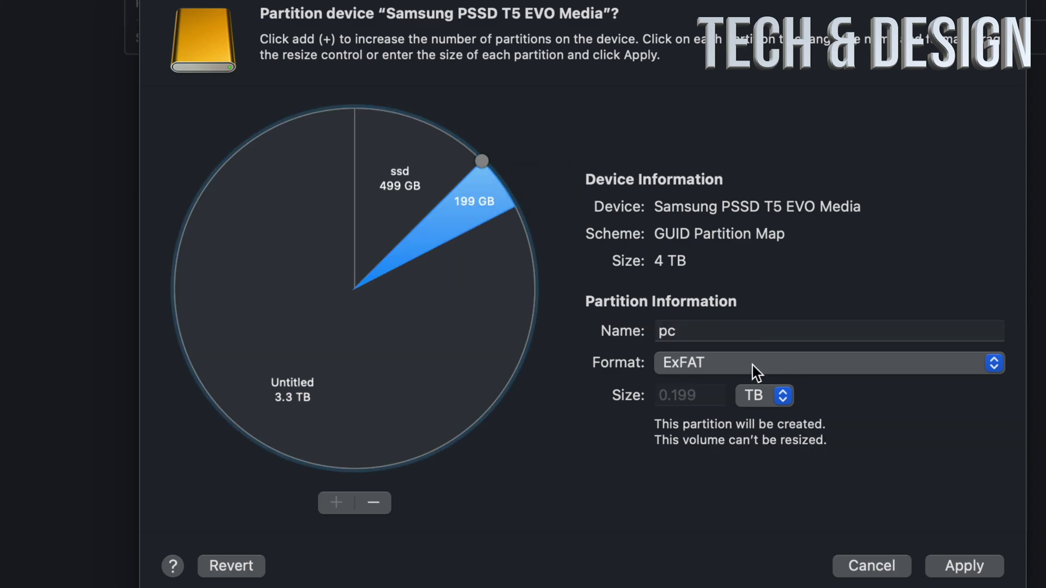
click(406, 179)
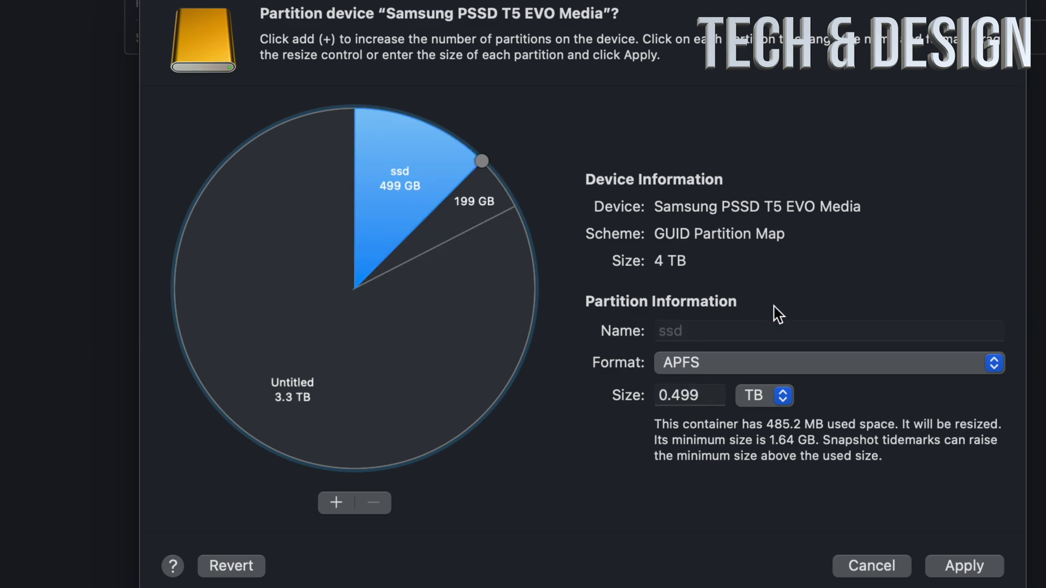
click(773, 359)
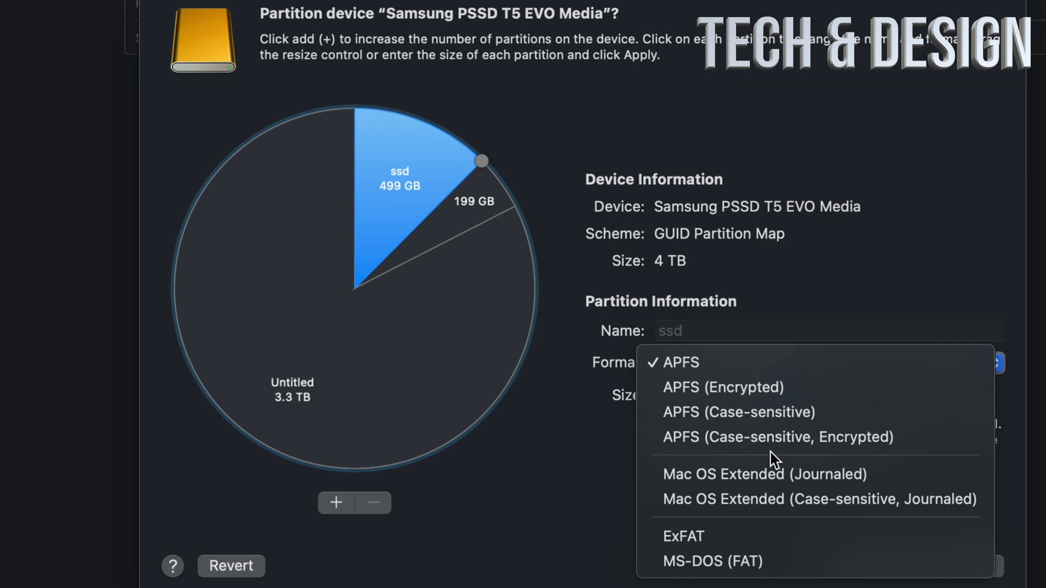
click(776, 476)
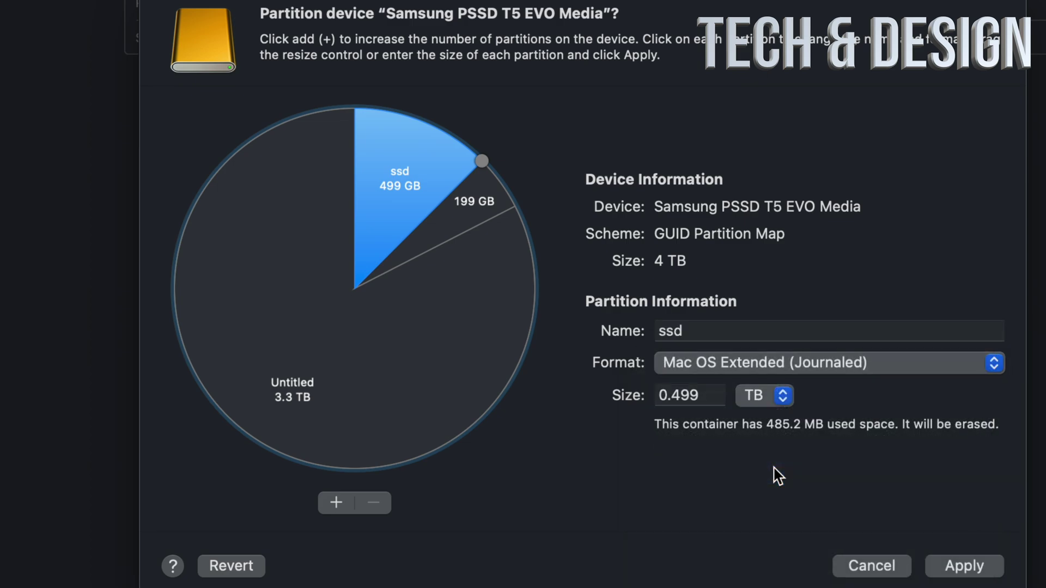
click(421, 357)
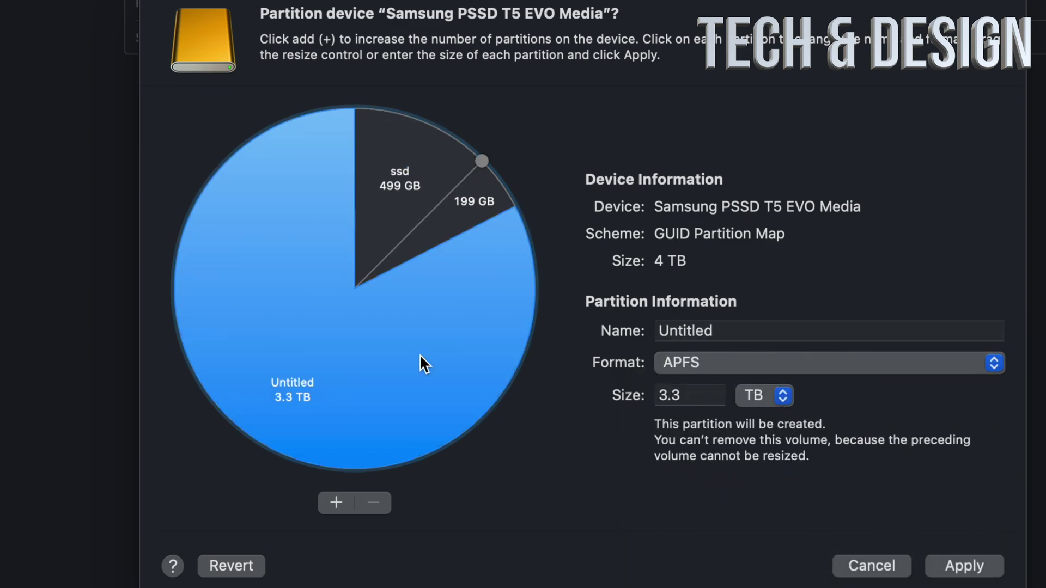
click(410, 182)
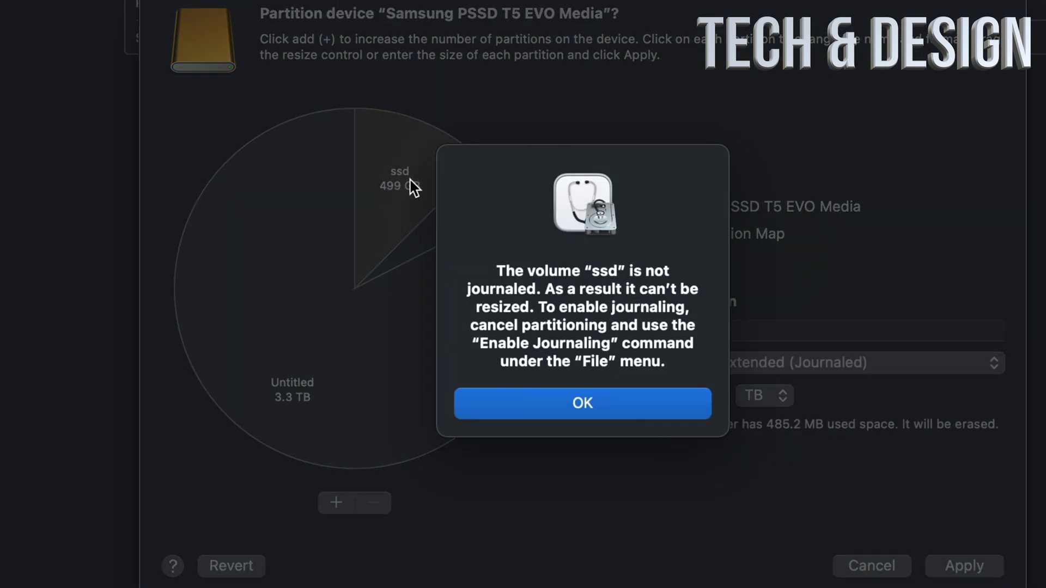
click(569, 401)
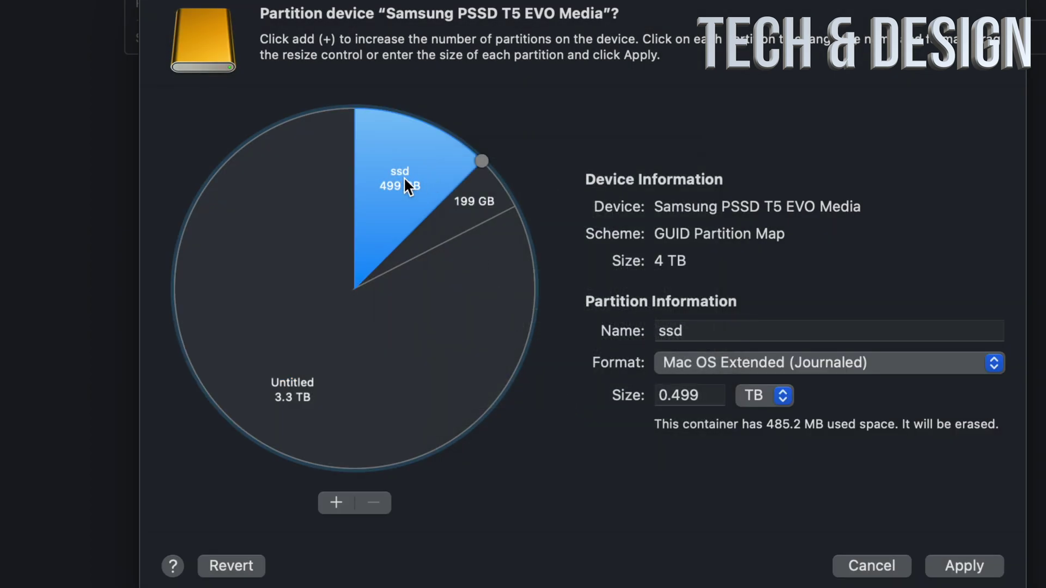
Rename the 499 GB ssd partition as mac
click(477, 214)
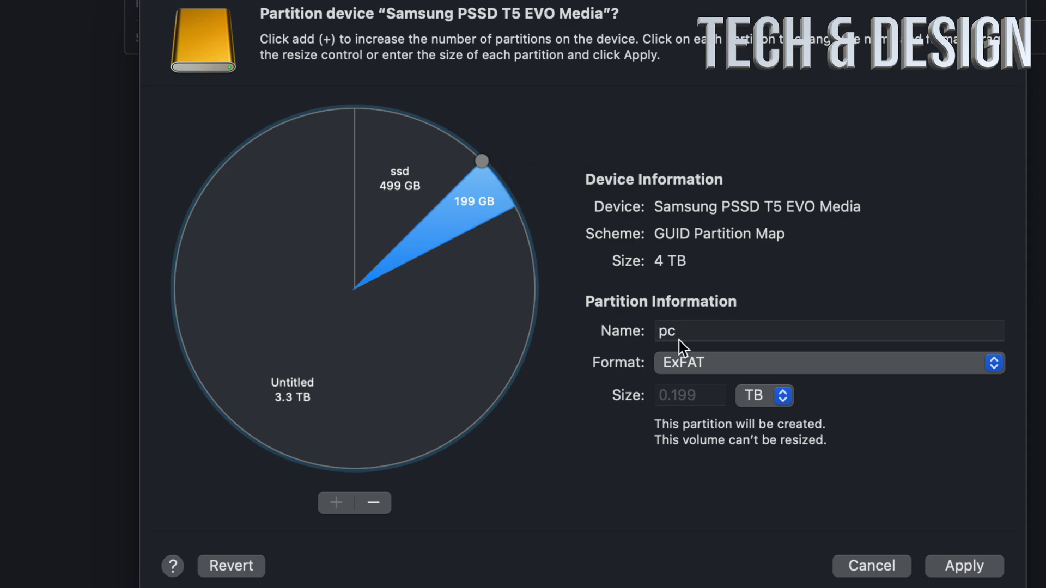
click(409, 175)
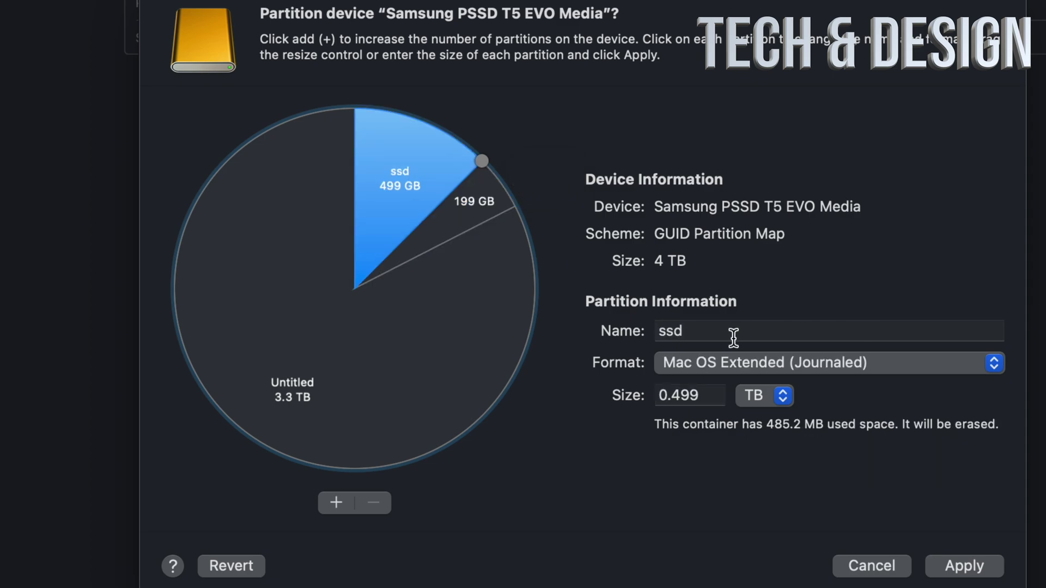
drag(730, 334, 629, 328)
text(a)
key(BackSpace)
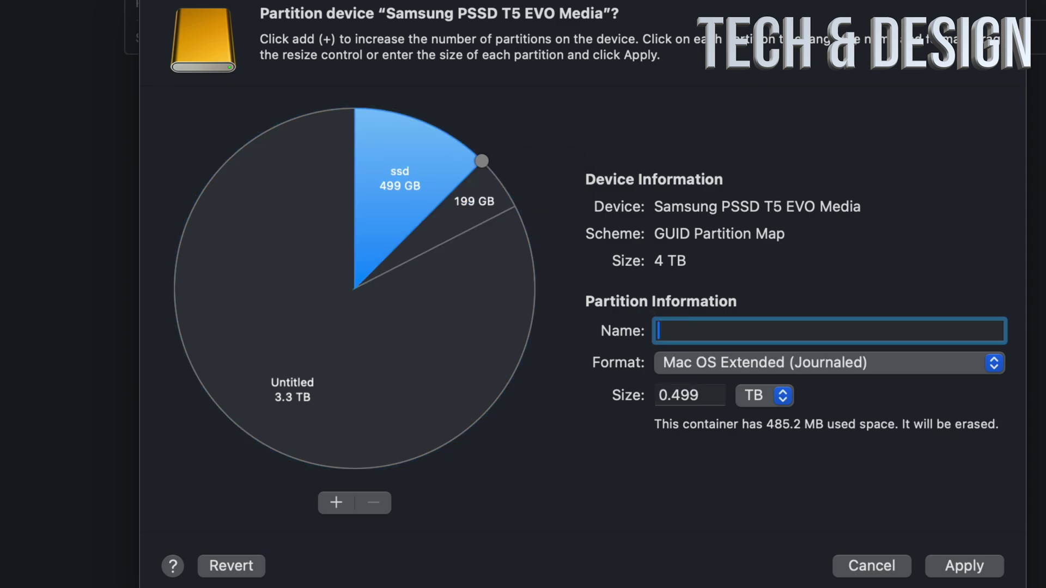
text(mac)
Rename the 3.3 TB Untitled partition as time machine
click(475, 334)
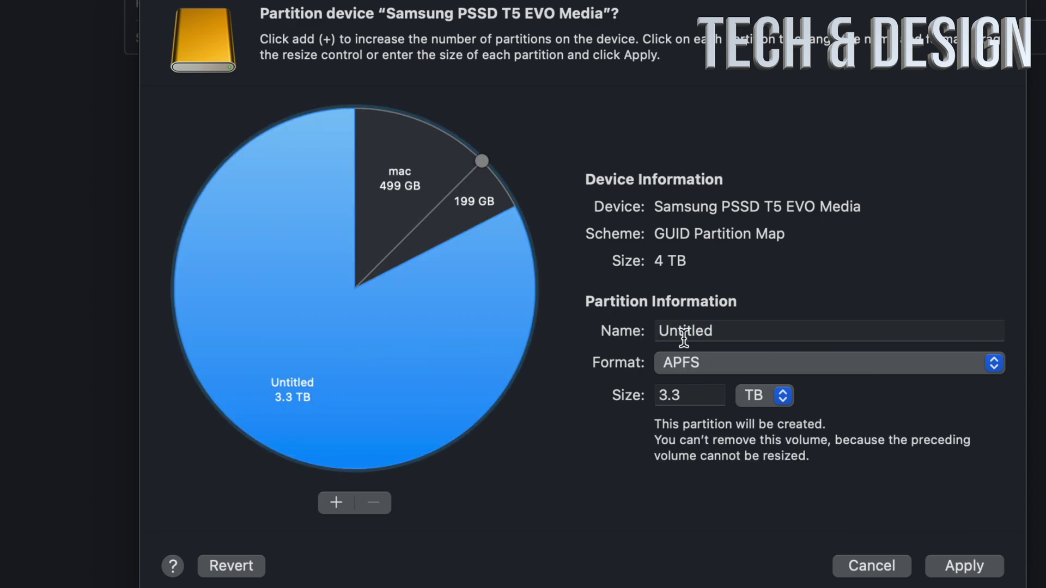
drag(756, 334, 569, 328)
text(time machine)
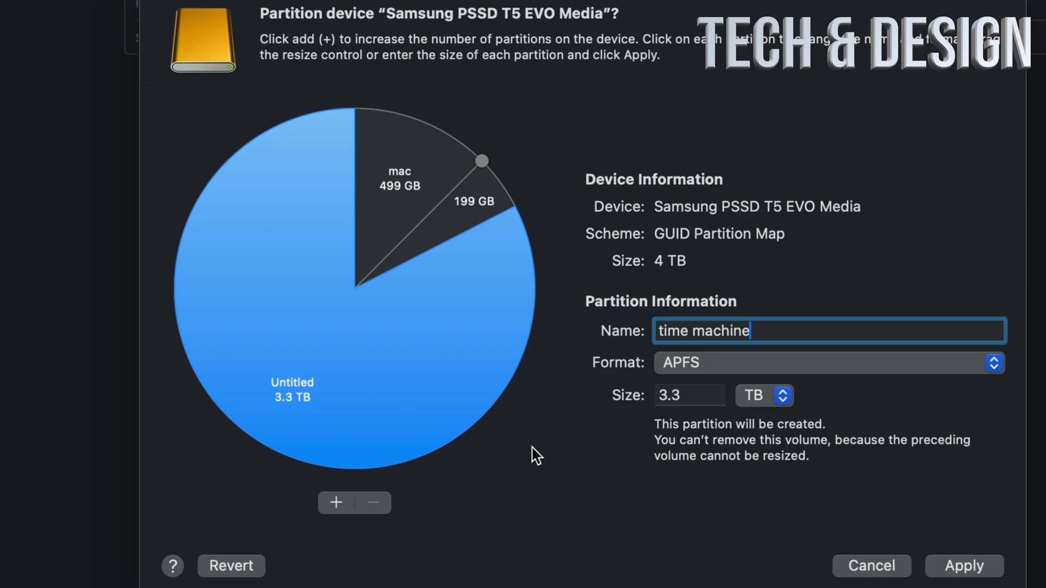
Apply the new partition layout to the Samsung drive, confirm it, and close the finished operation's report
click(965, 567)
click(799, 458)
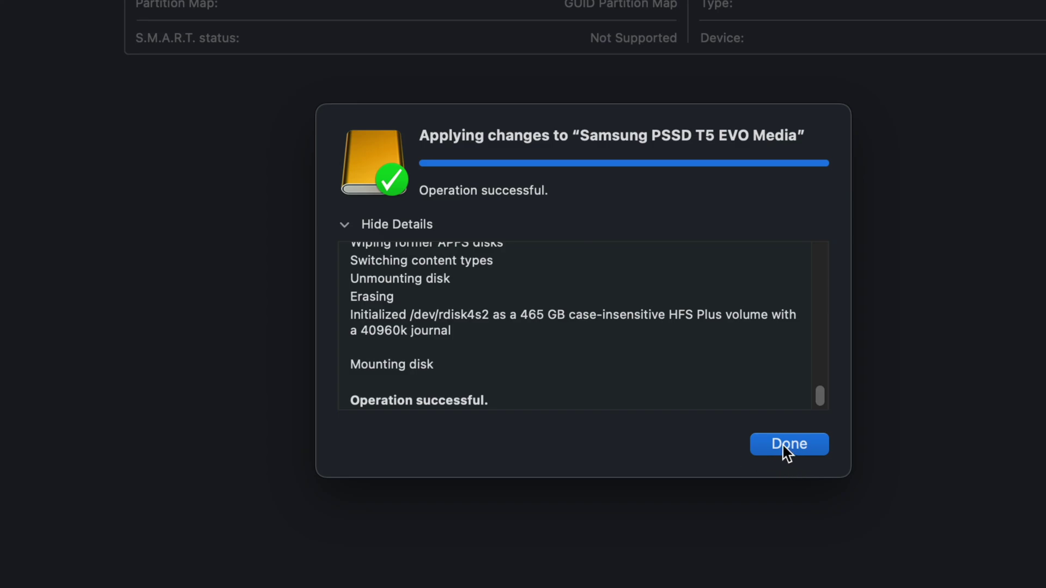
click(787, 453)
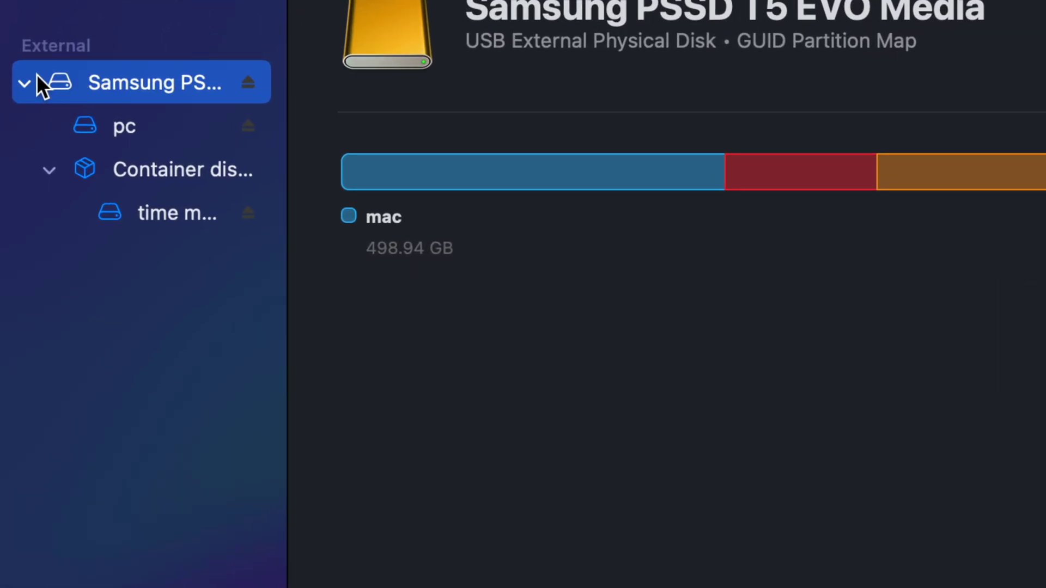
Check the pc and time machine volumes listed under the Samsung drive and close the Disk Utility window
click(29, 80)
click(28, 80)
click(151, 129)
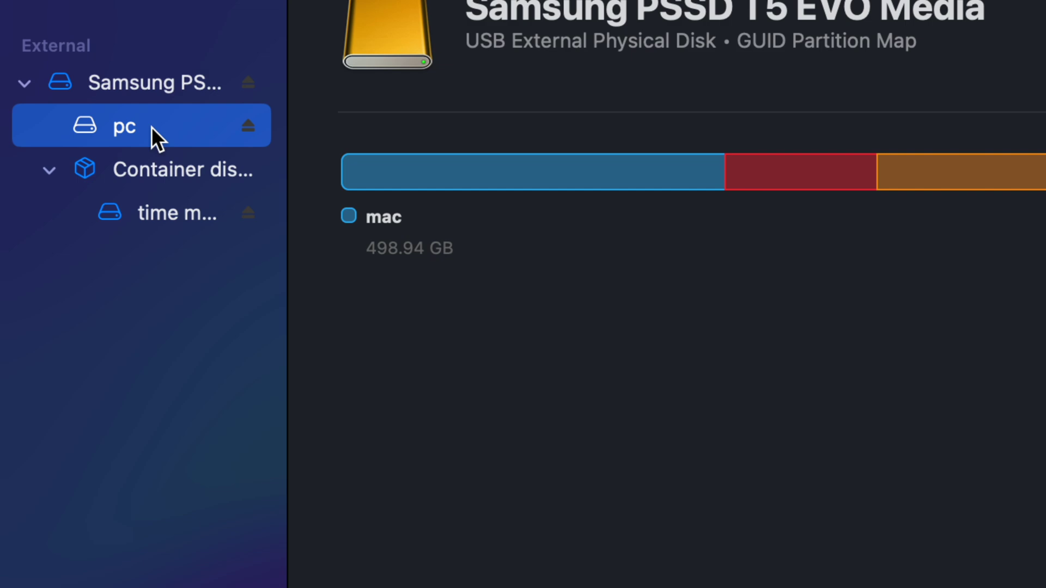
click(155, 206)
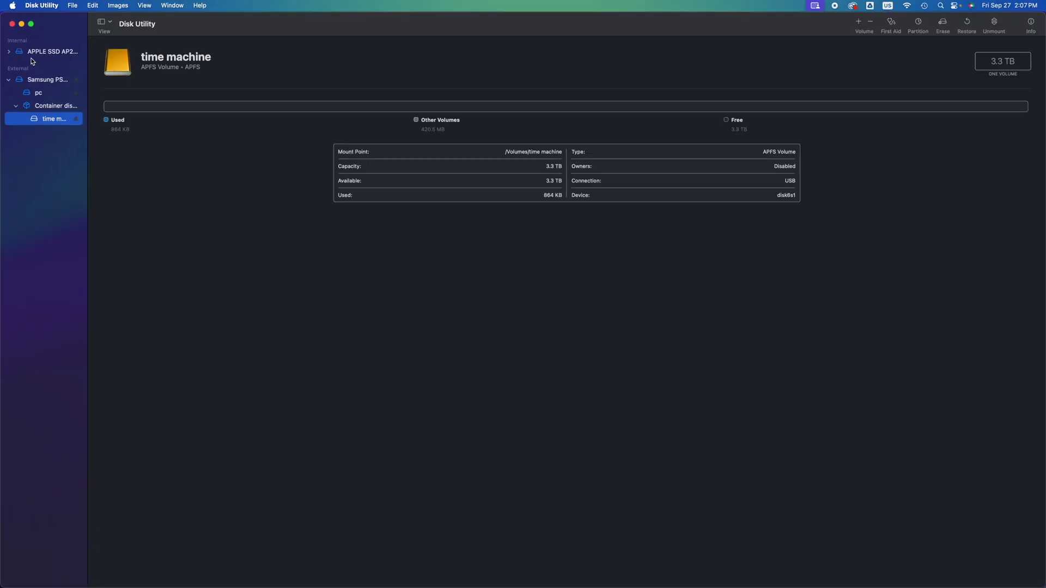
click(12, 25)
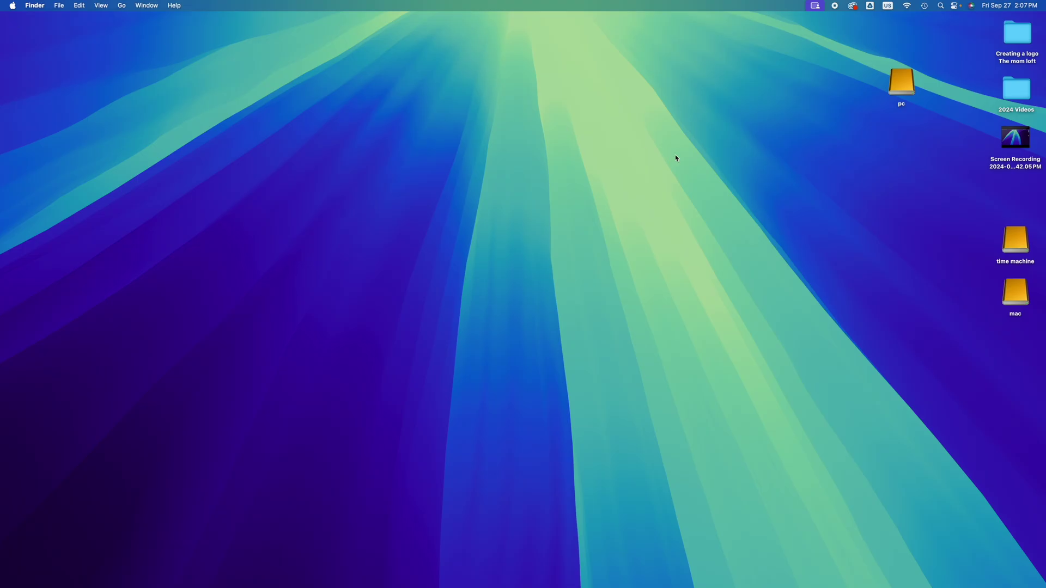
Move the time machine, mac and pc drive icons to the middle of the desktop
click(1012, 243)
drag(1012, 243, 571, 248)
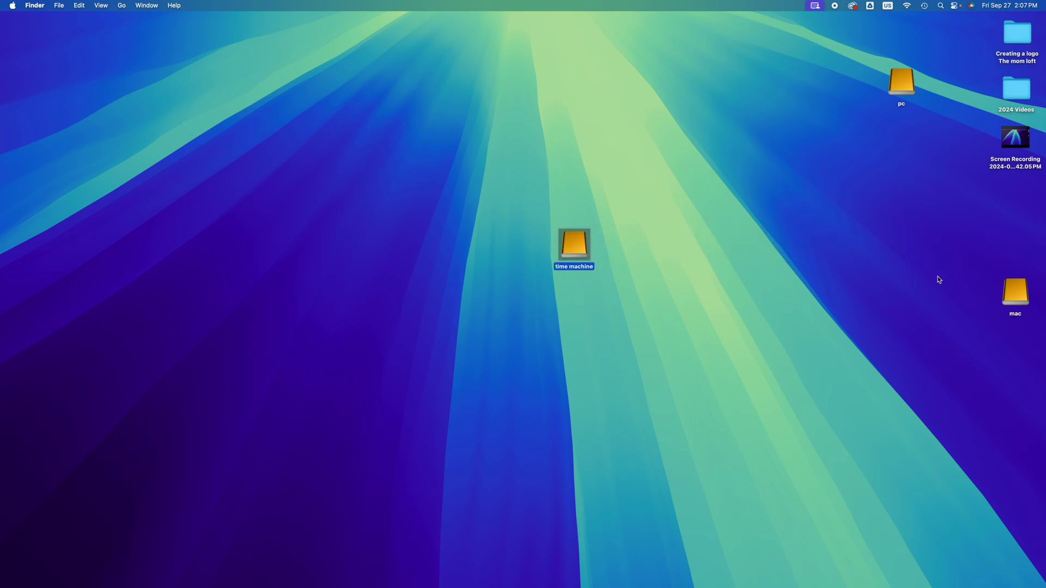
drag(1001, 292, 497, 248)
drag(902, 83, 464, 240)
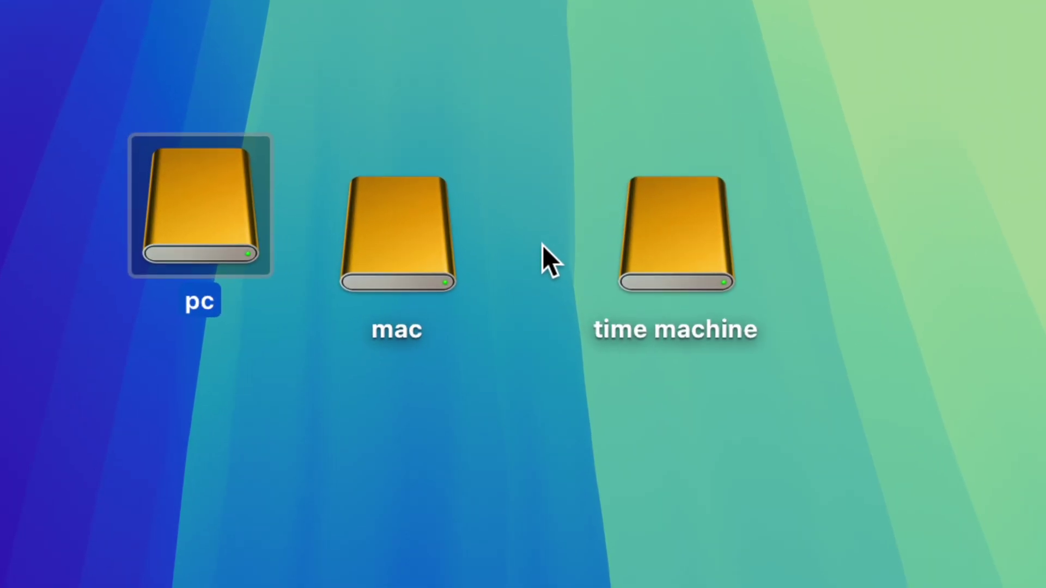
Rearrange the three drive icons on the desktop into a row in the order mac, pc, time machine
drag(231, 260, 214, 266)
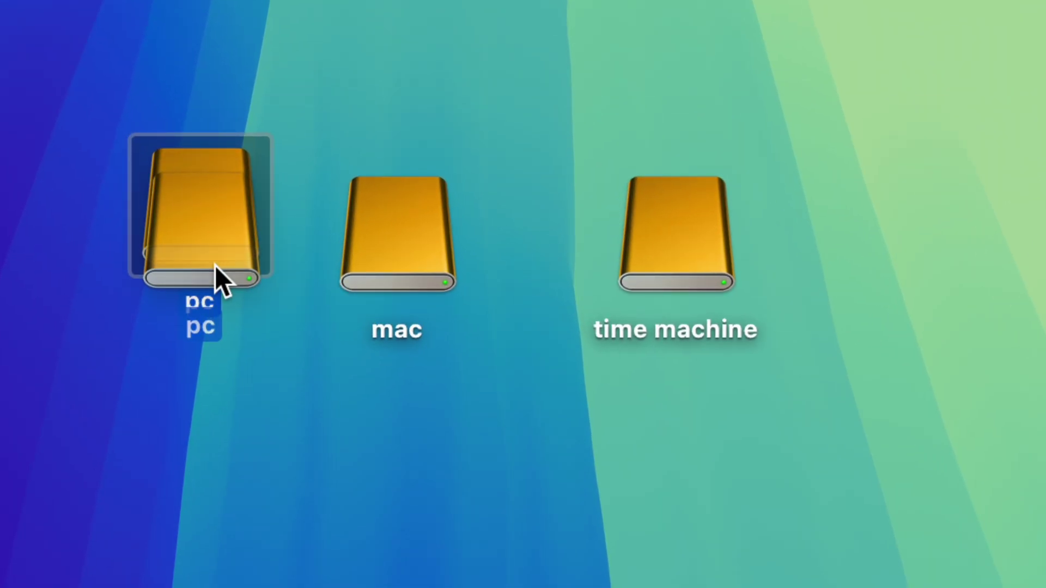
drag(402, 255, 398, 473)
drag(218, 263, 490, 270)
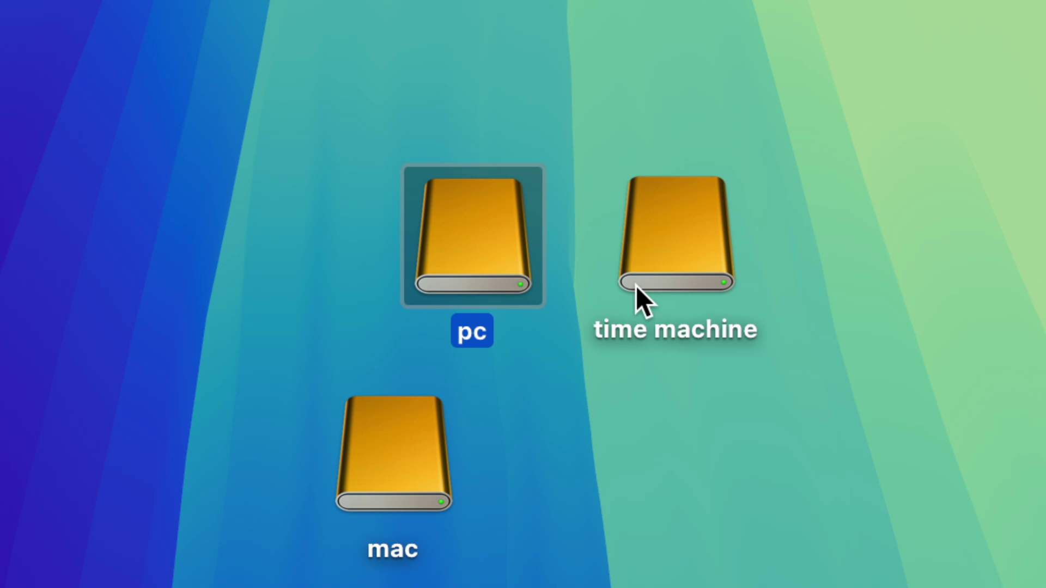
drag(679, 255, 658, 271)
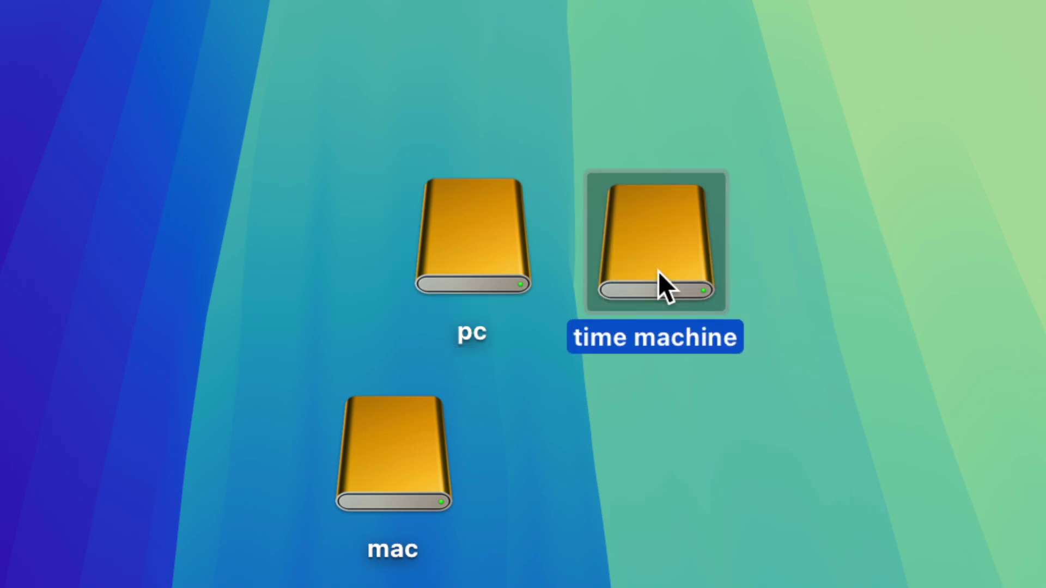
click(496, 259)
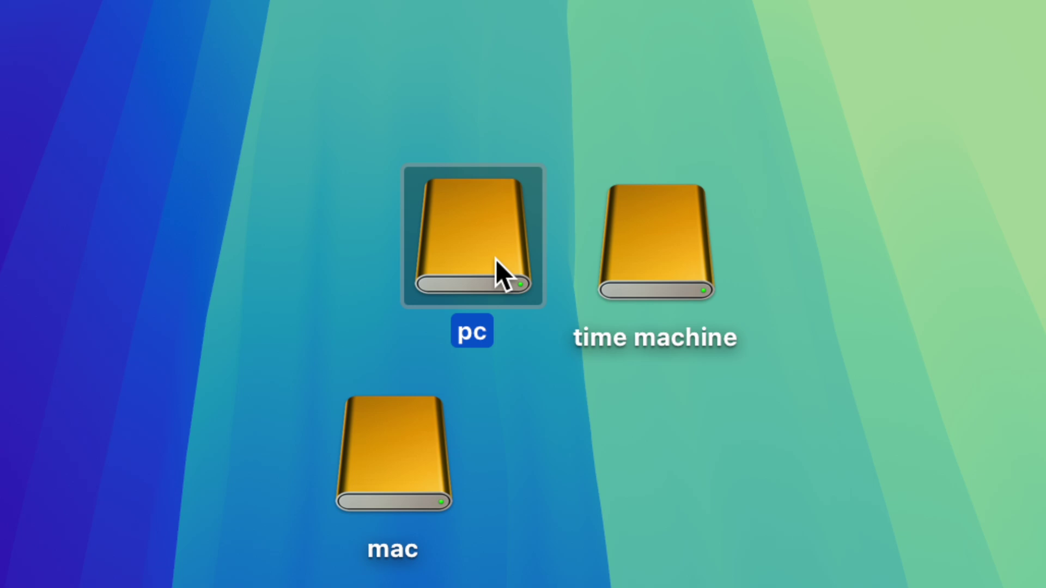
drag(423, 135, 619, 200)
drag(406, 450, 283, 213)
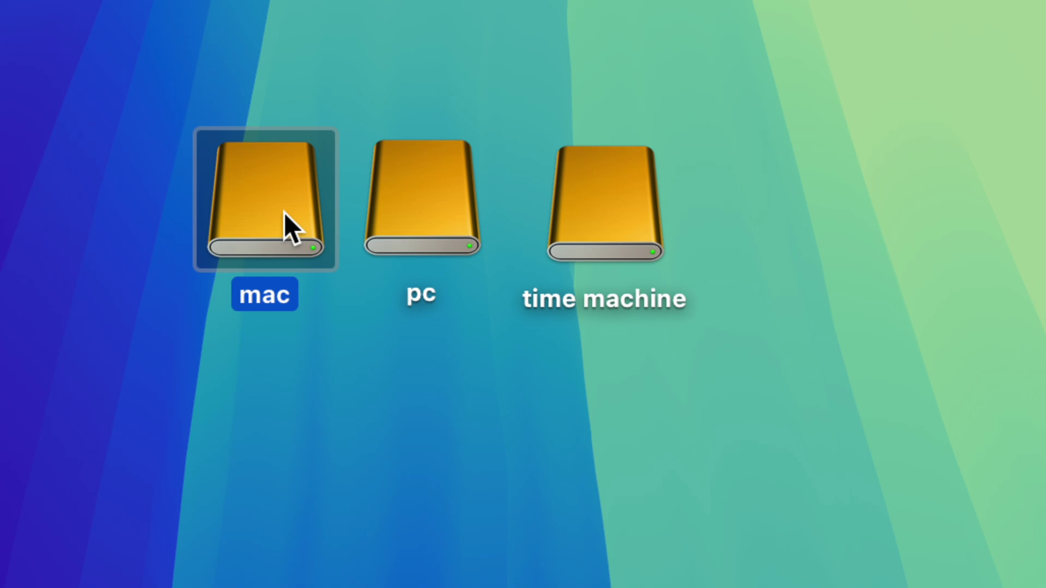
click(318, 309)
click(398, 237)
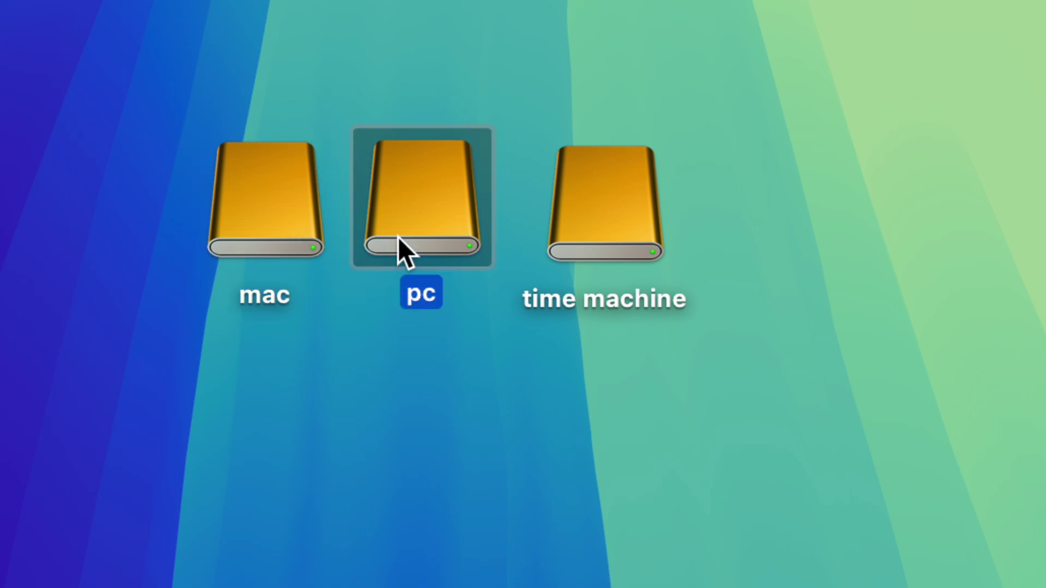
click(573, 229)
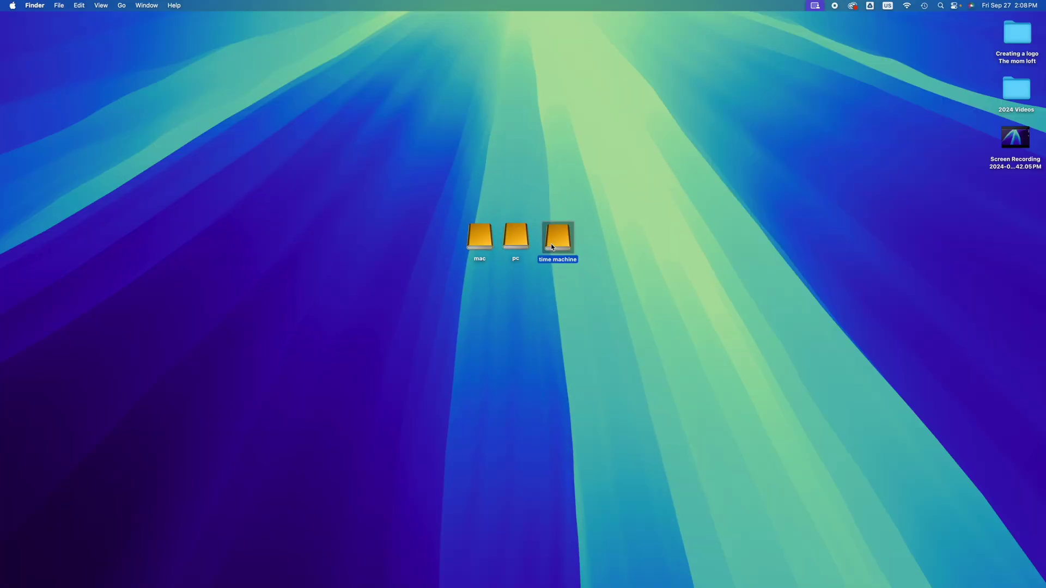
mouse_move(637, 585)
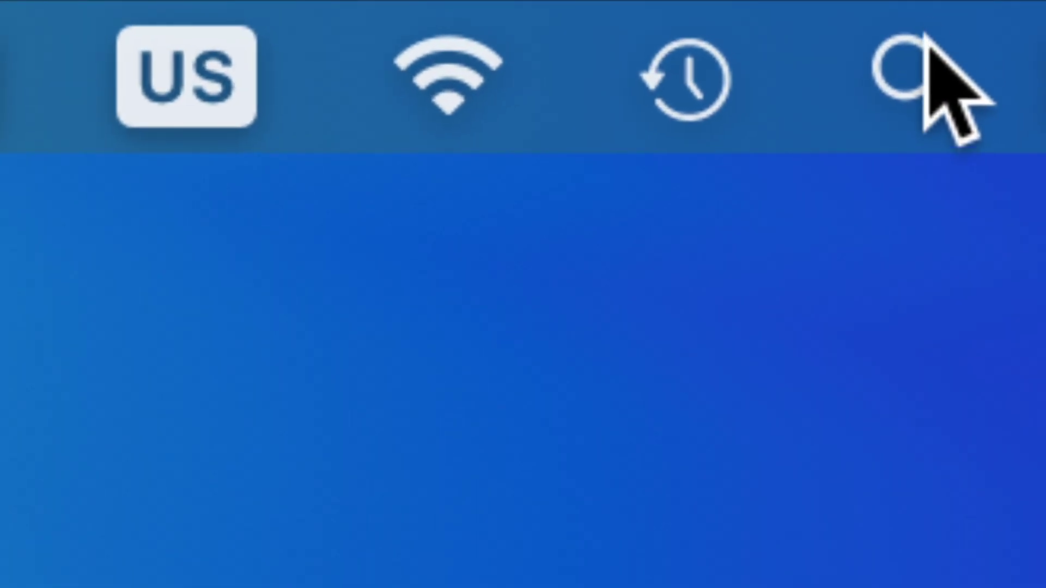
click(936, 28)
text(syste)
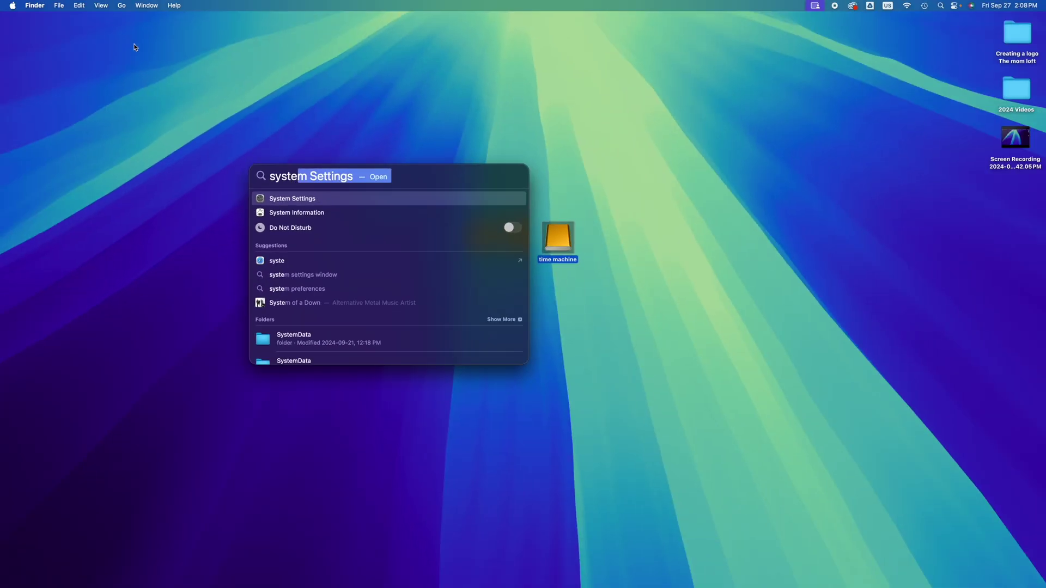
click(135, 48)
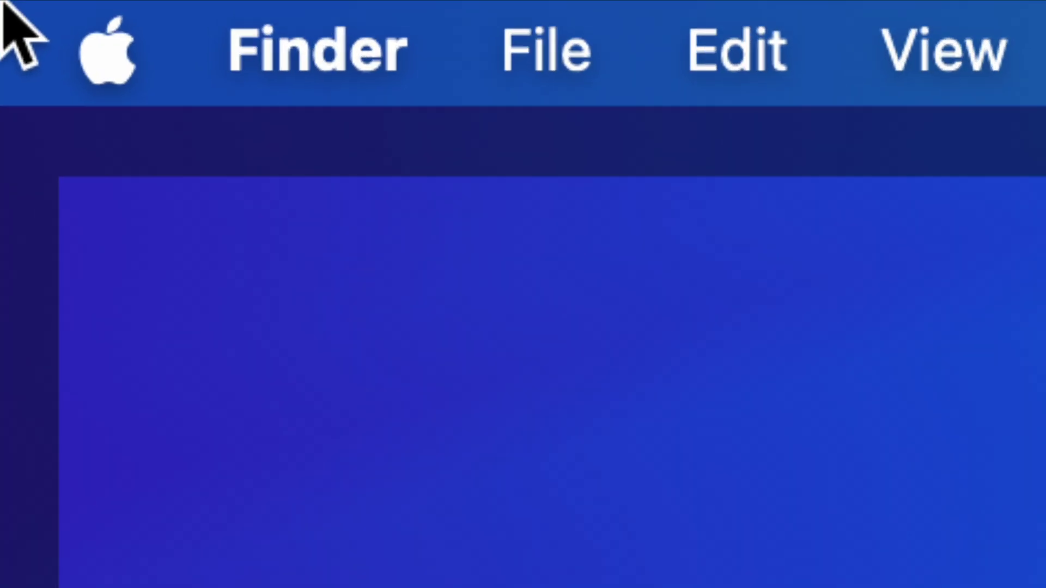
Switch to System Settings, search for time machine, and open the Time Machine settings
click(63, 49)
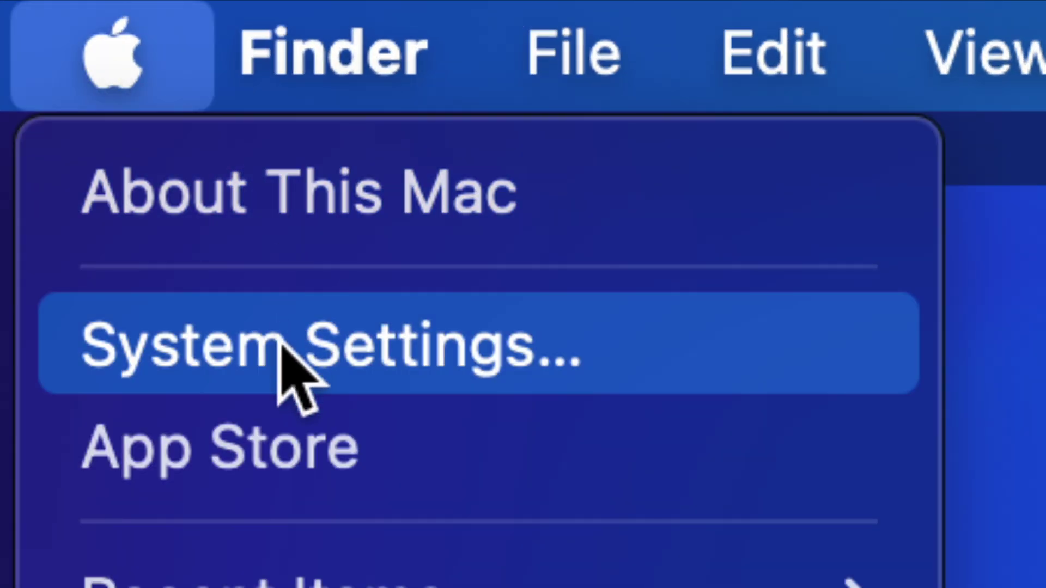
click(278, 344)
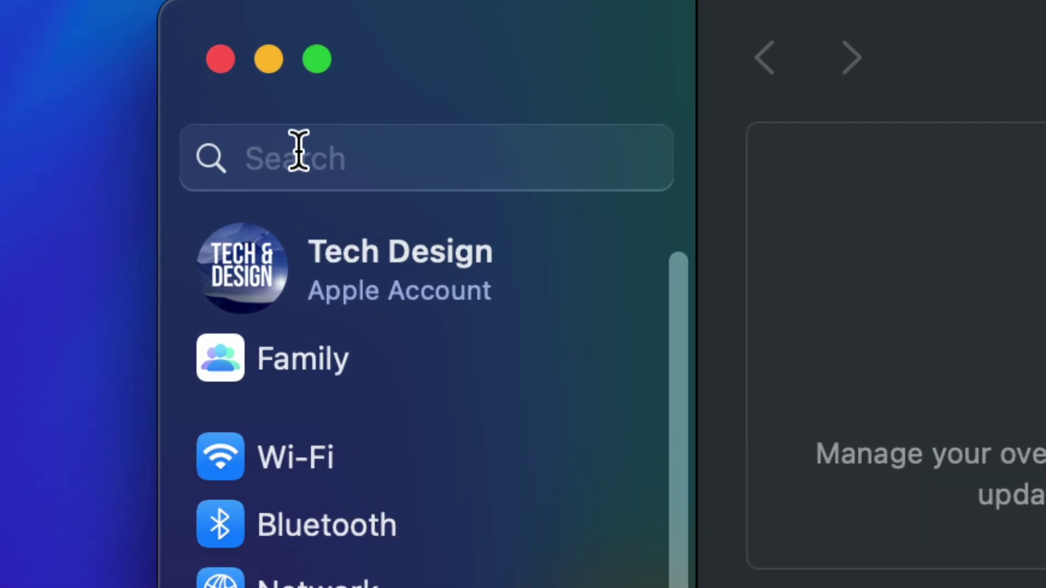
click(299, 150)
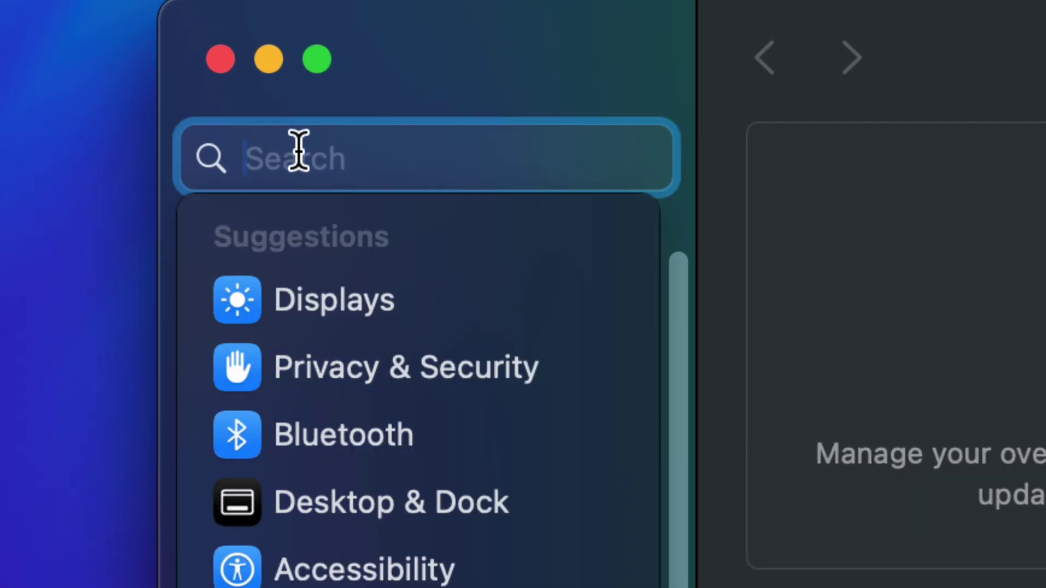
text(time machine)
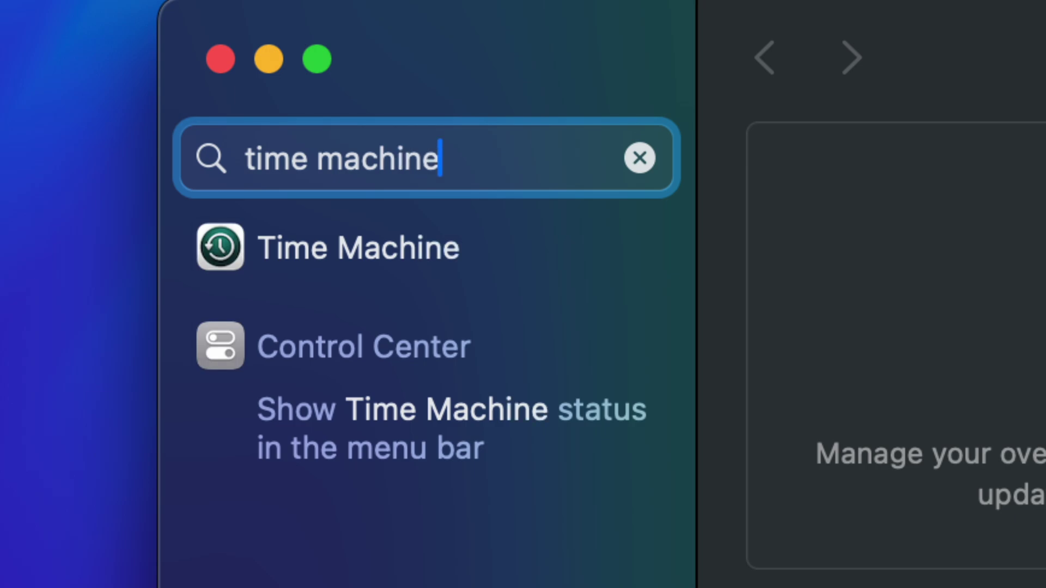
click(291, 237)
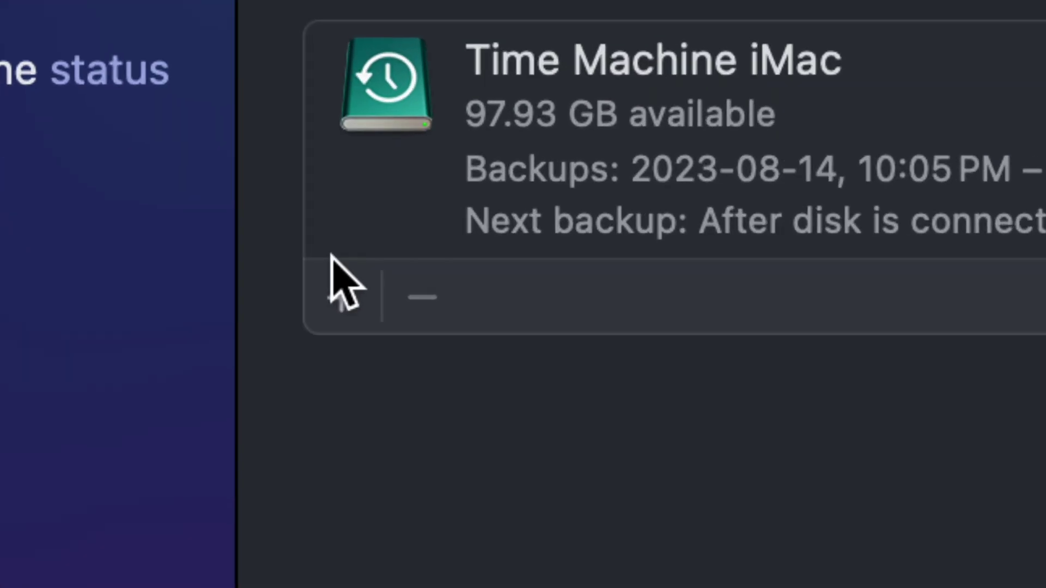
Add the time machine volume as a new backup disk and start its setup
click(336, 270)
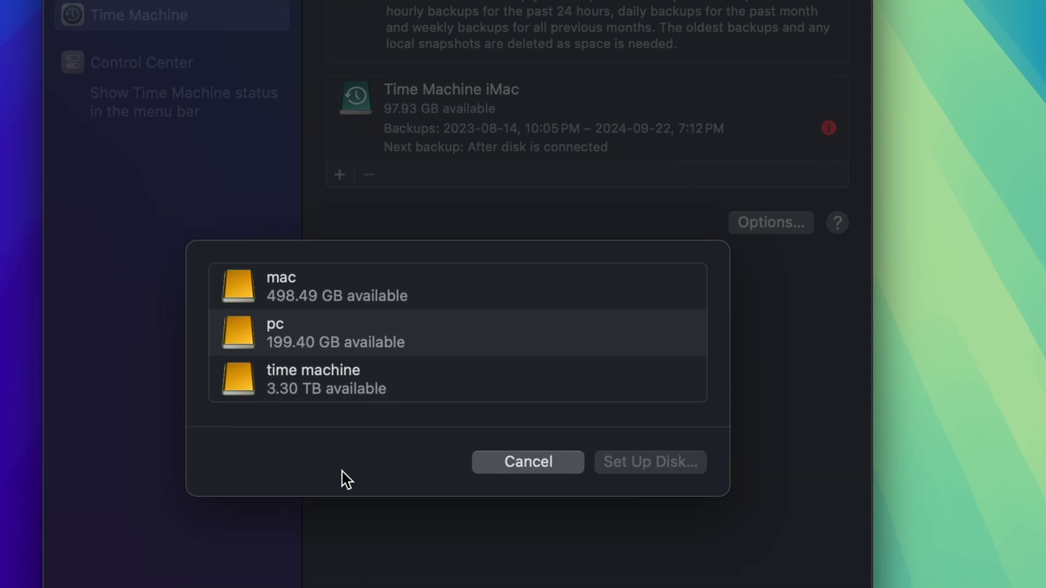
click(292, 372)
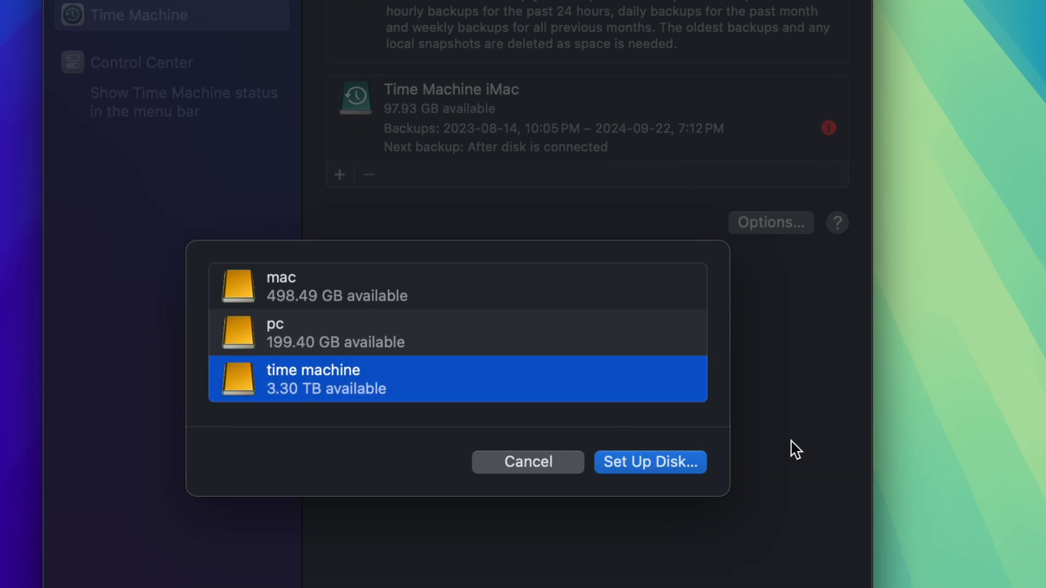
click(641, 466)
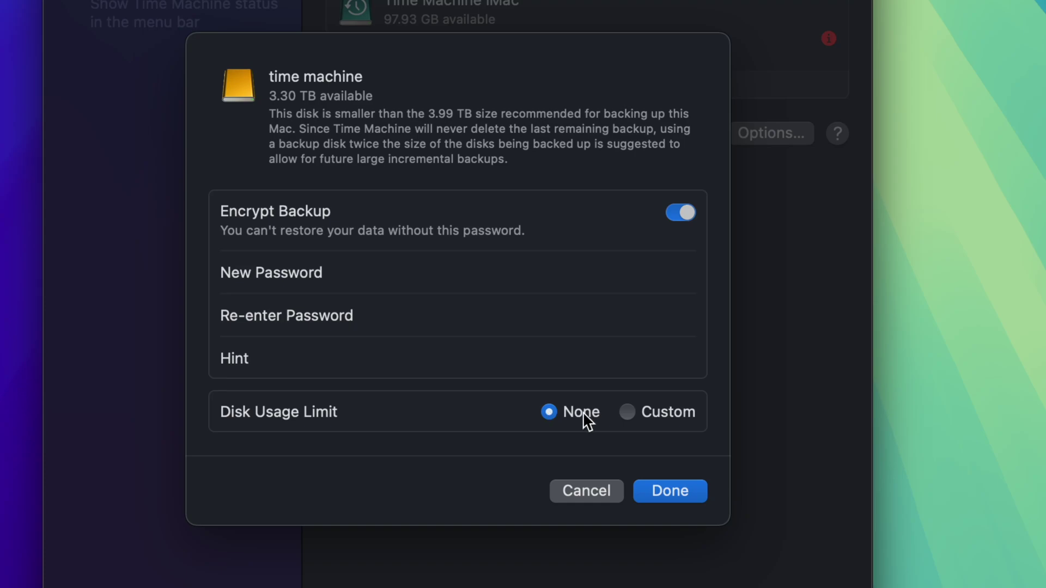
Try a custom disk usage limit for the backup disk and set the limit back to None
click(627, 413)
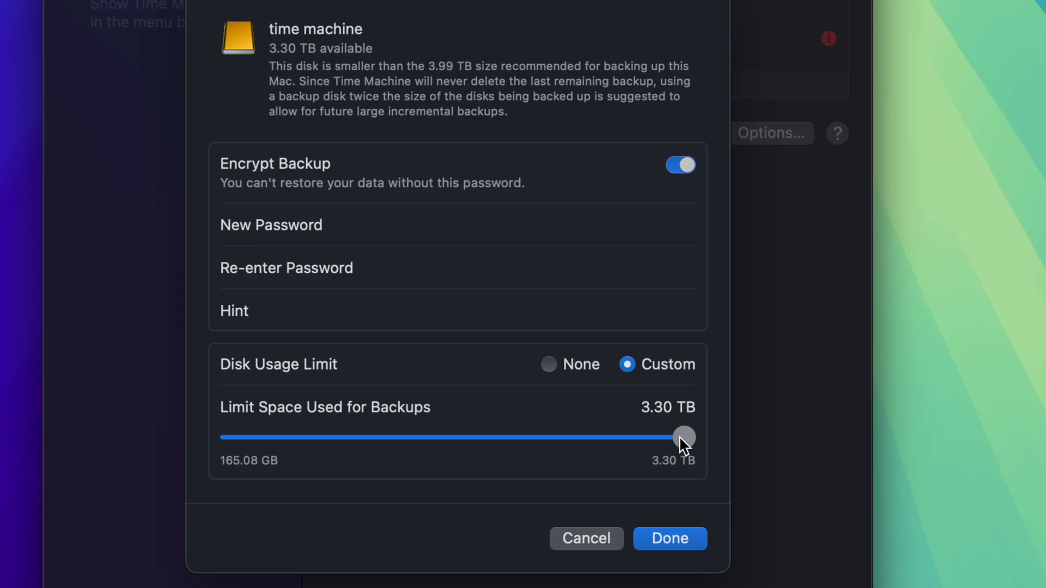
drag(680, 435, 705, 451)
click(551, 363)
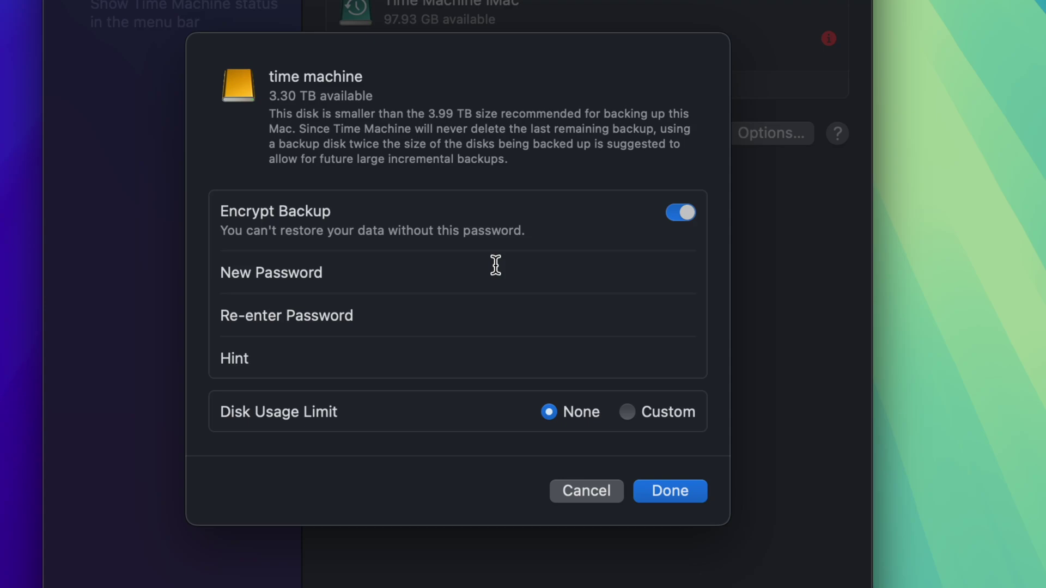
Turn off Encrypt Backup, finish setting up the time machine disk, and select it among the backup disks
click(685, 213)
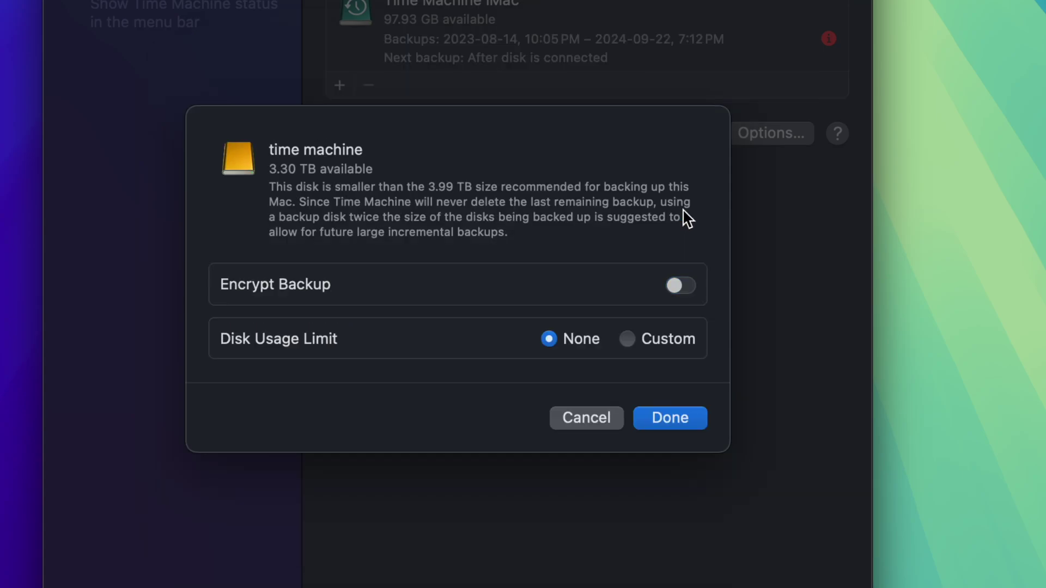
click(660, 414)
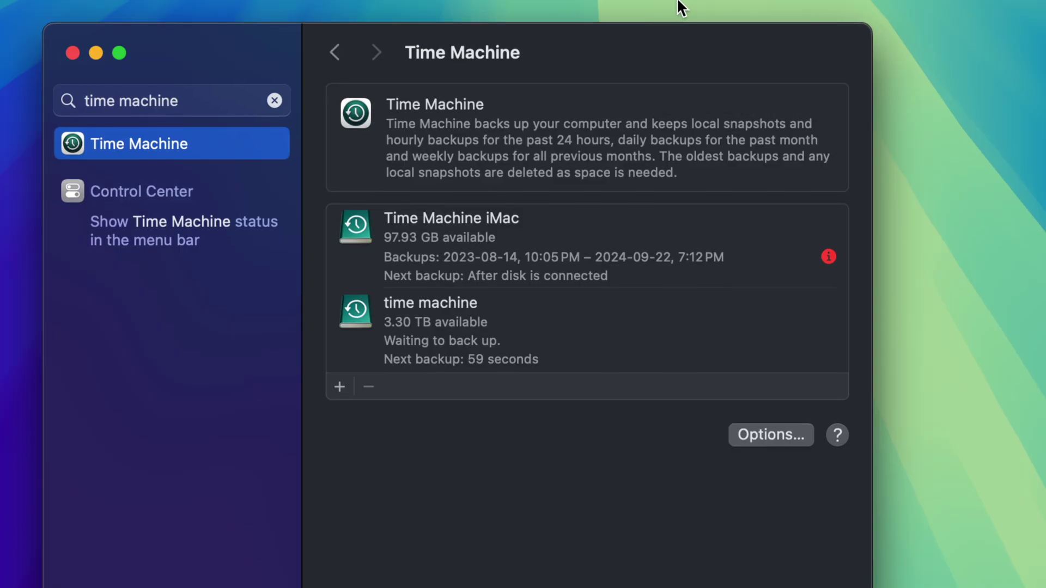
click(589, 334)
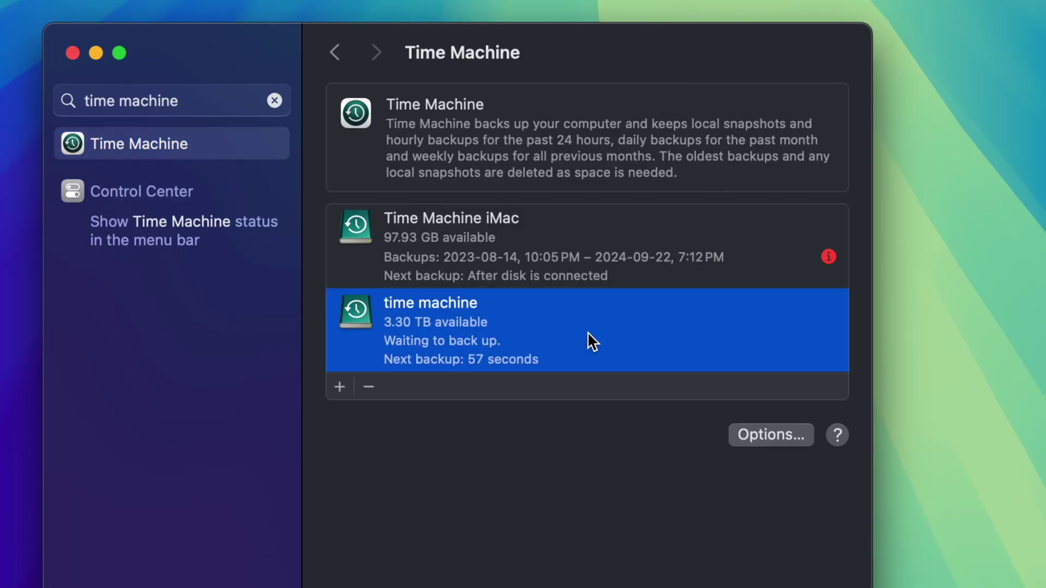
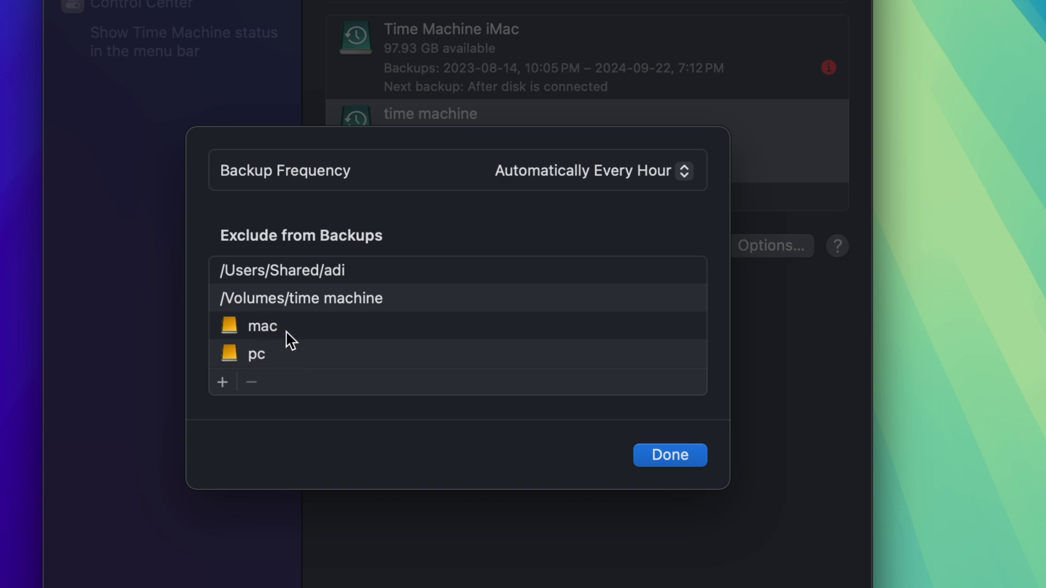
Review the items excluded from Time Machine backups, and set the backup frequency to Manually
click(662, 458)
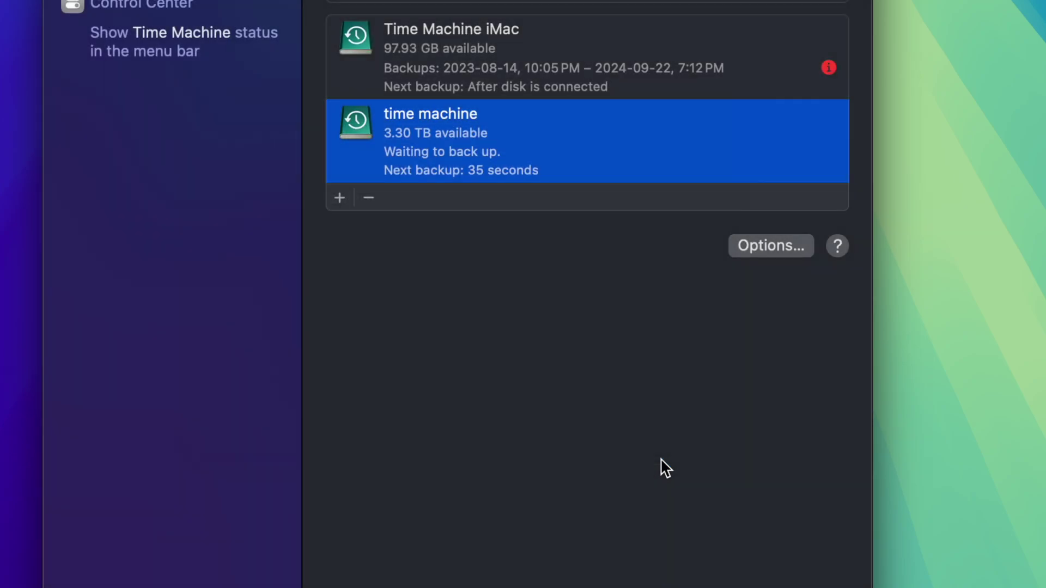
click(751, 248)
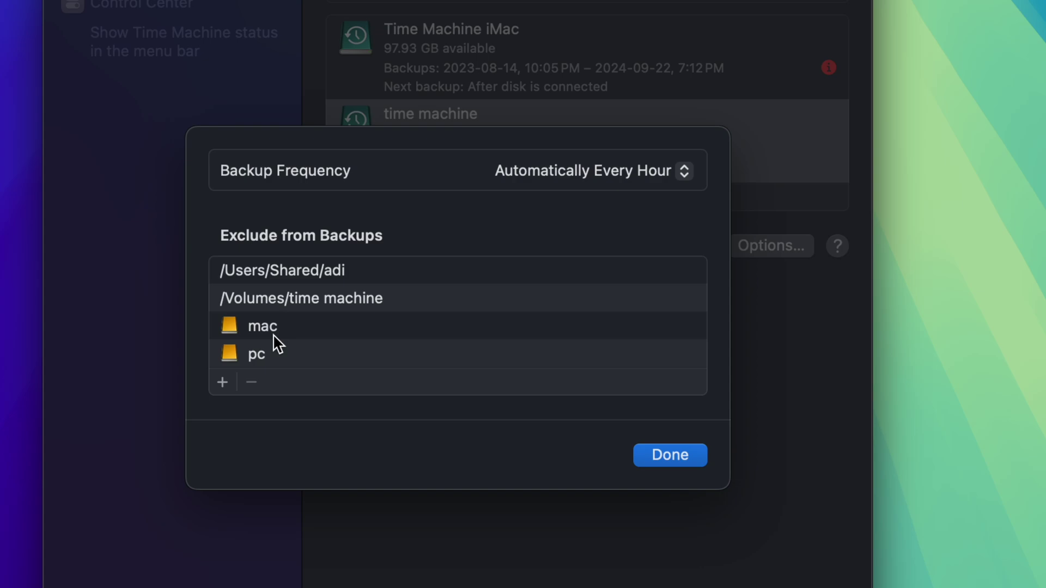
click(650, 454)
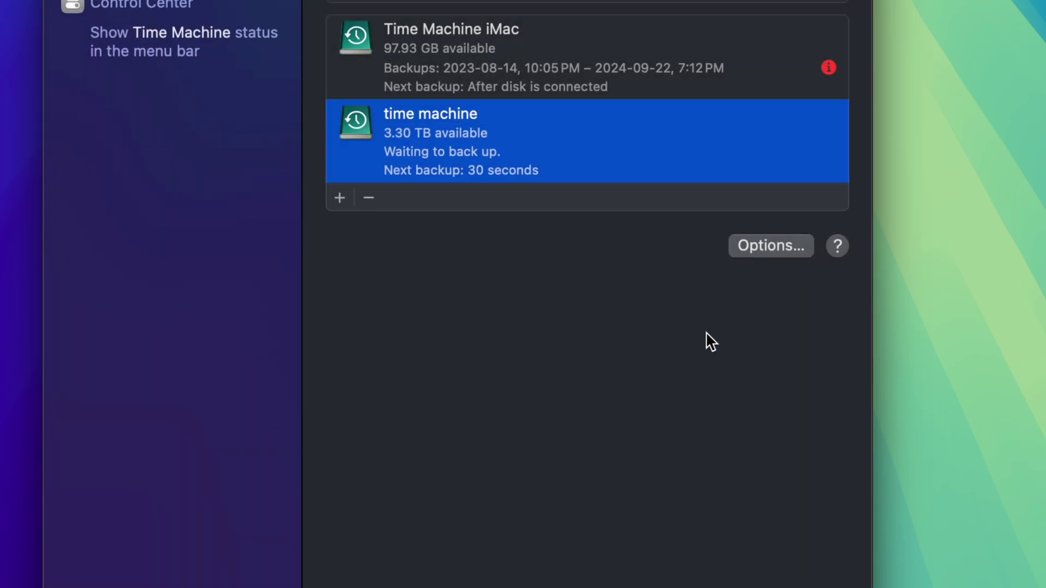
click(761, 246)
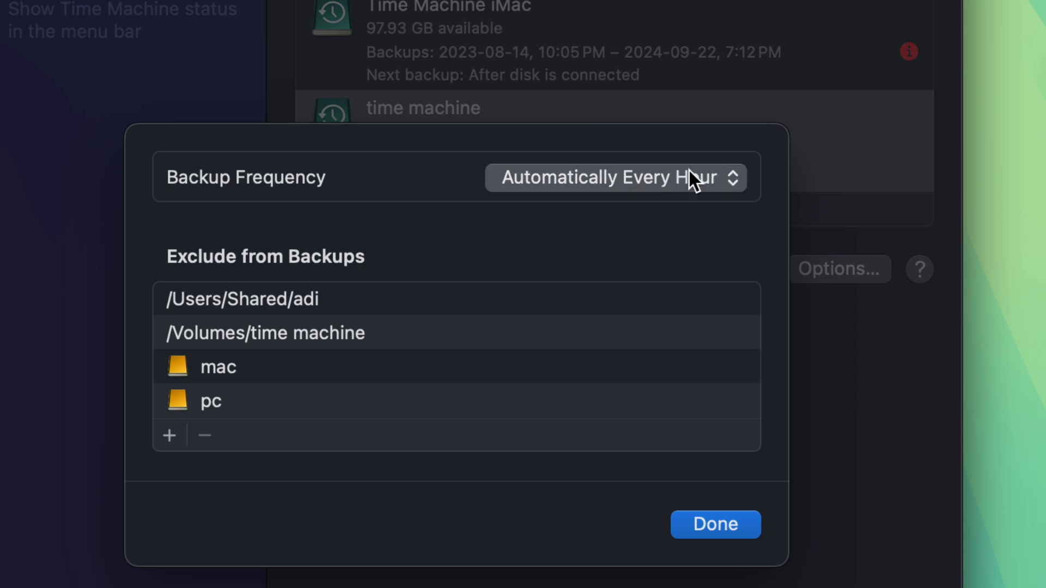
click(708, 178)
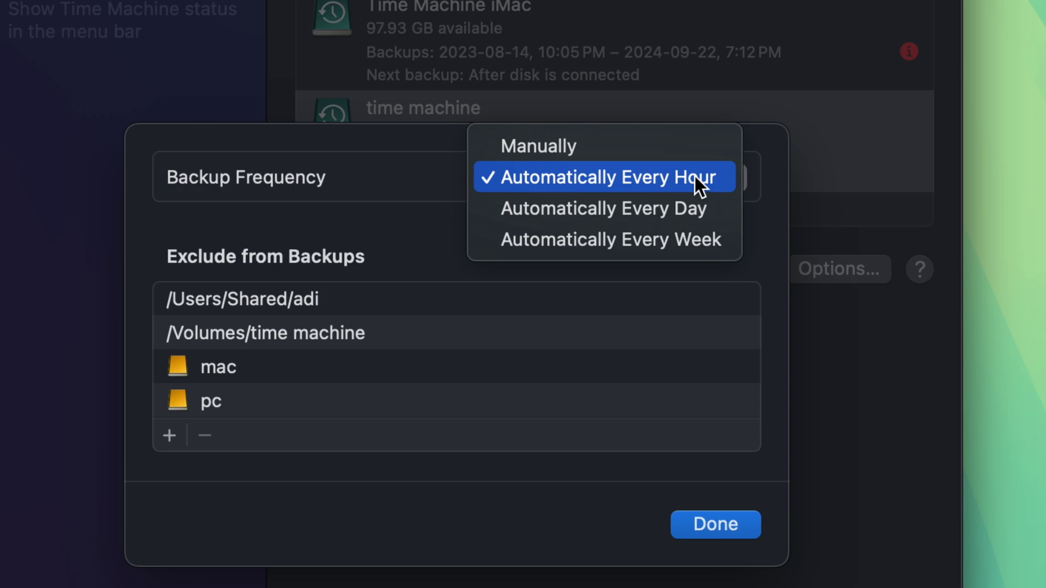
click(640, 138)
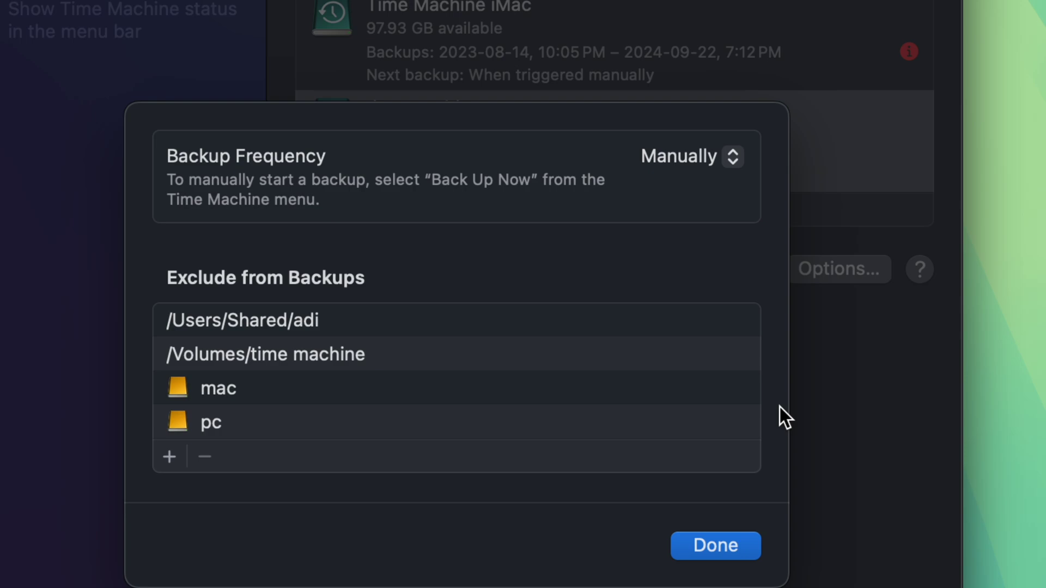
click(739, 547)
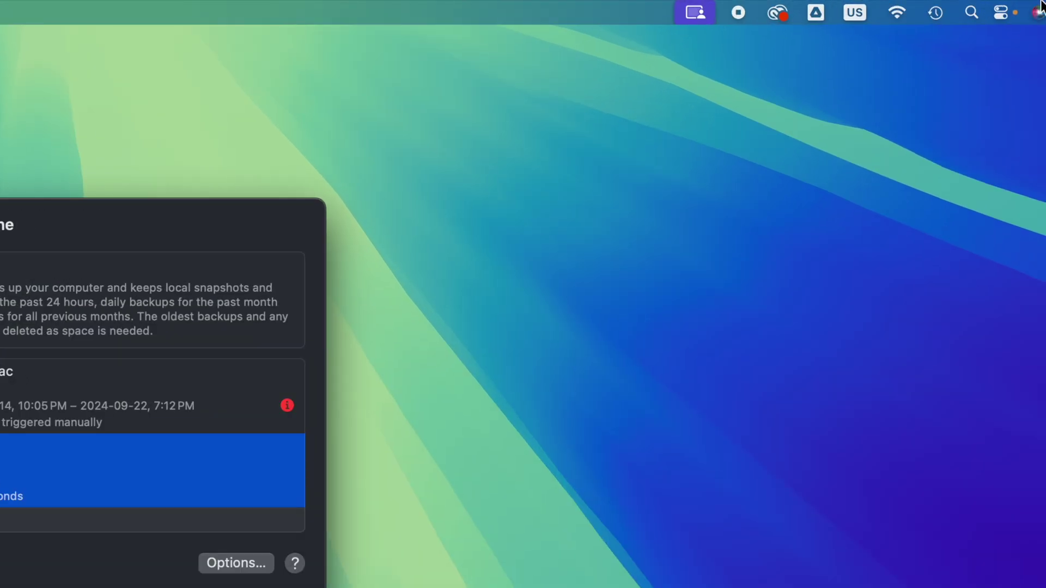
Skip the Time Machine backup being prepared, and check the on-demand backup command of the time machine disk
click(935, 15)
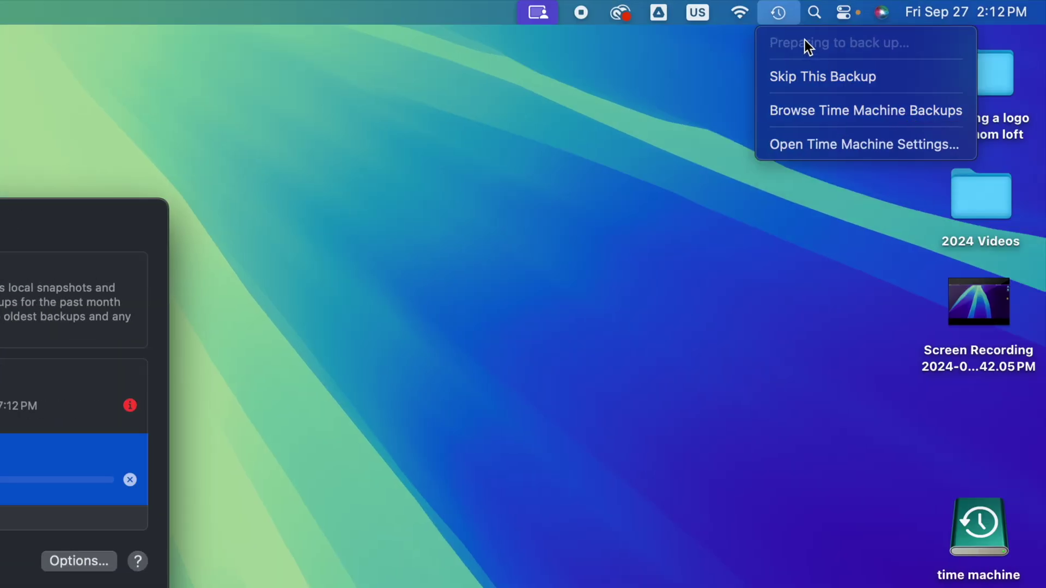
click(801, 79)
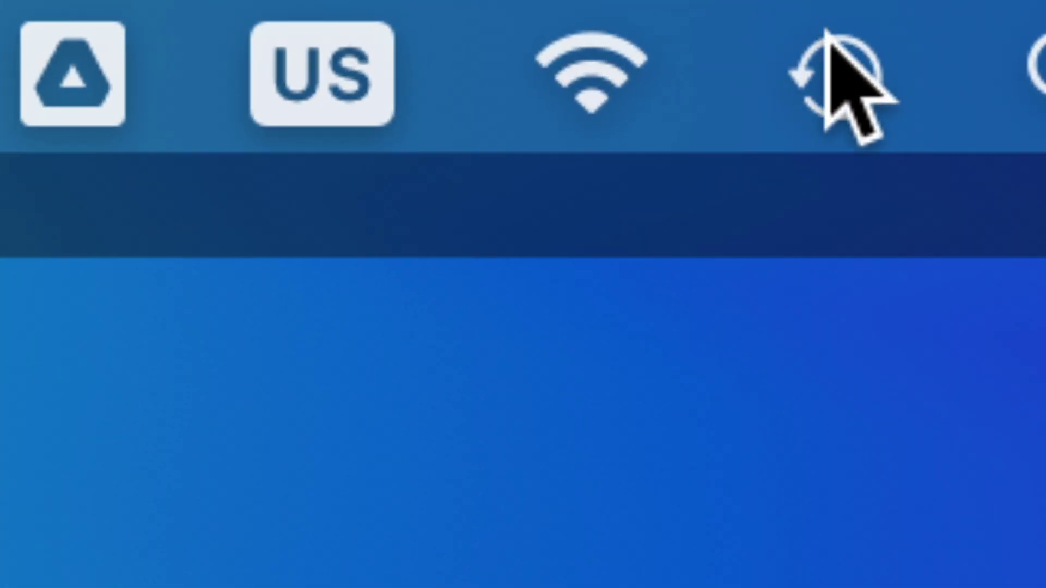
click(804, 38)
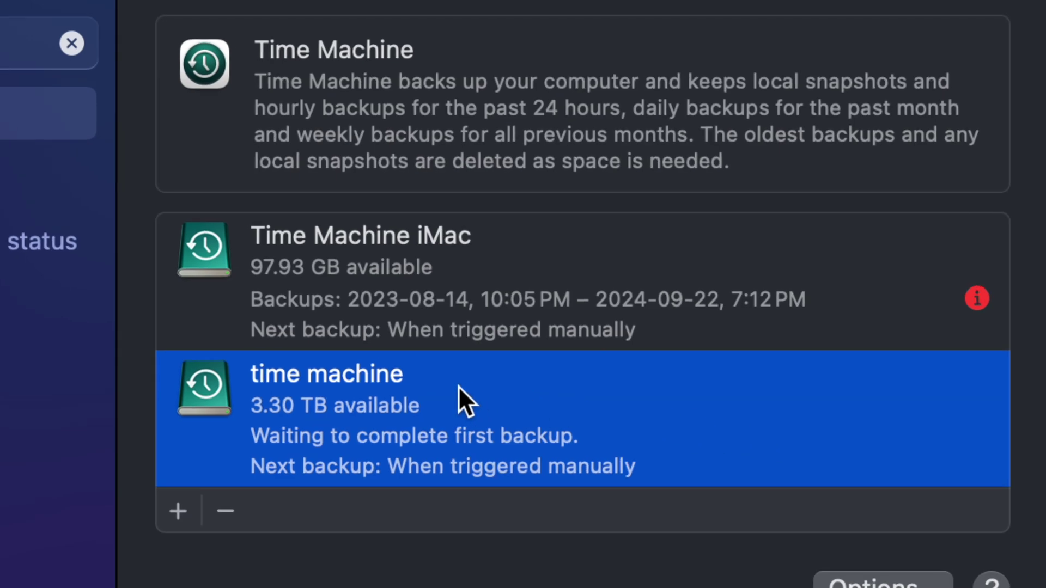
right_click(458, 387)
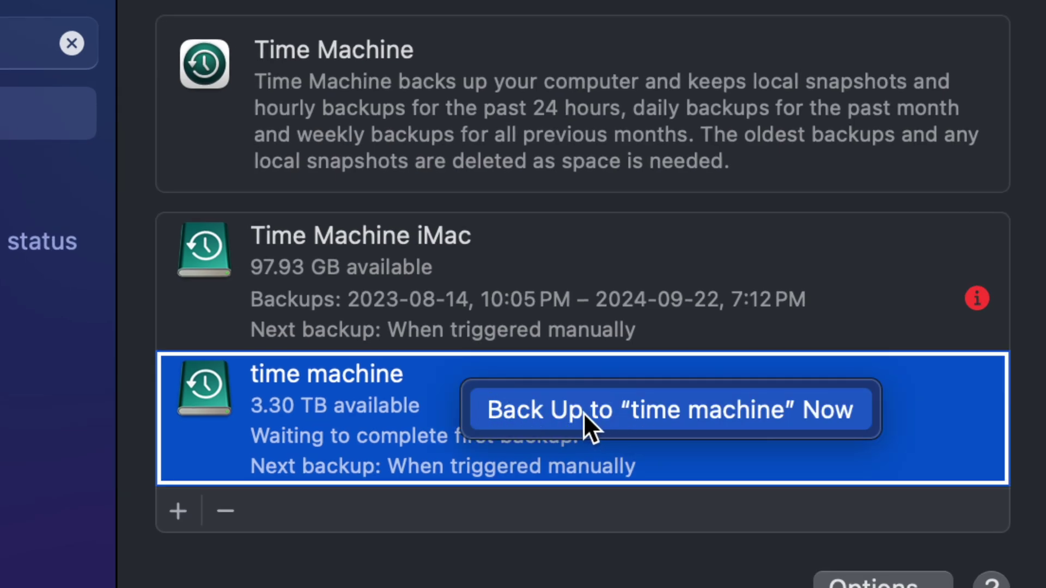
click(473, 557)
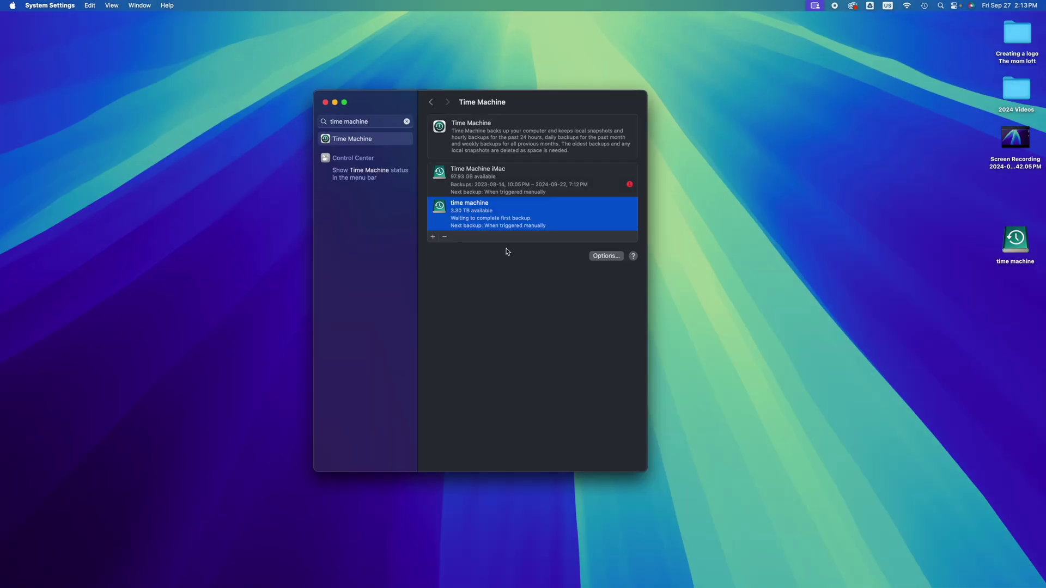
mouse_move(501, 586)
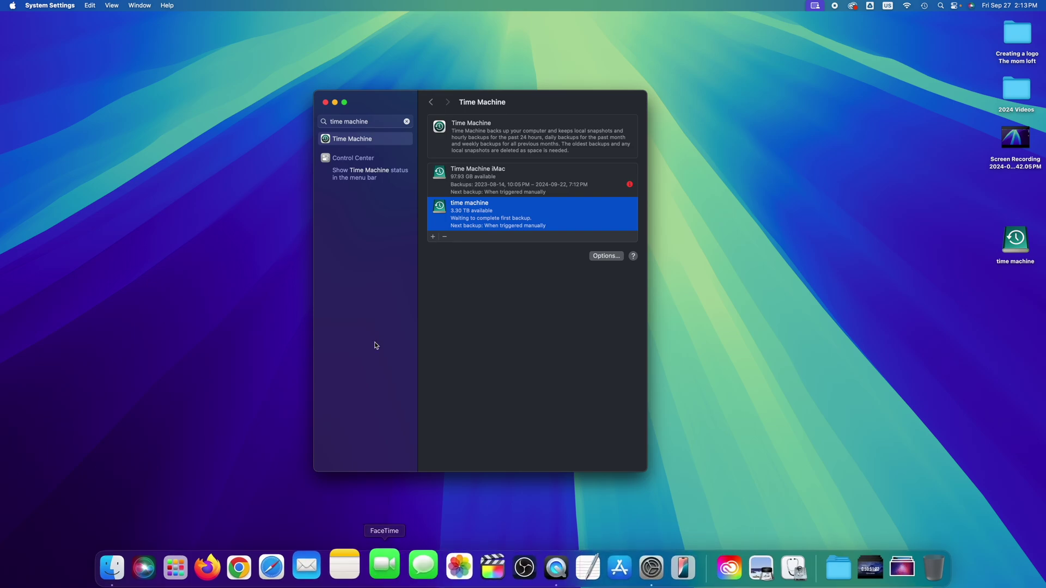
key(F4)
scroll(685, 209, right, 10)
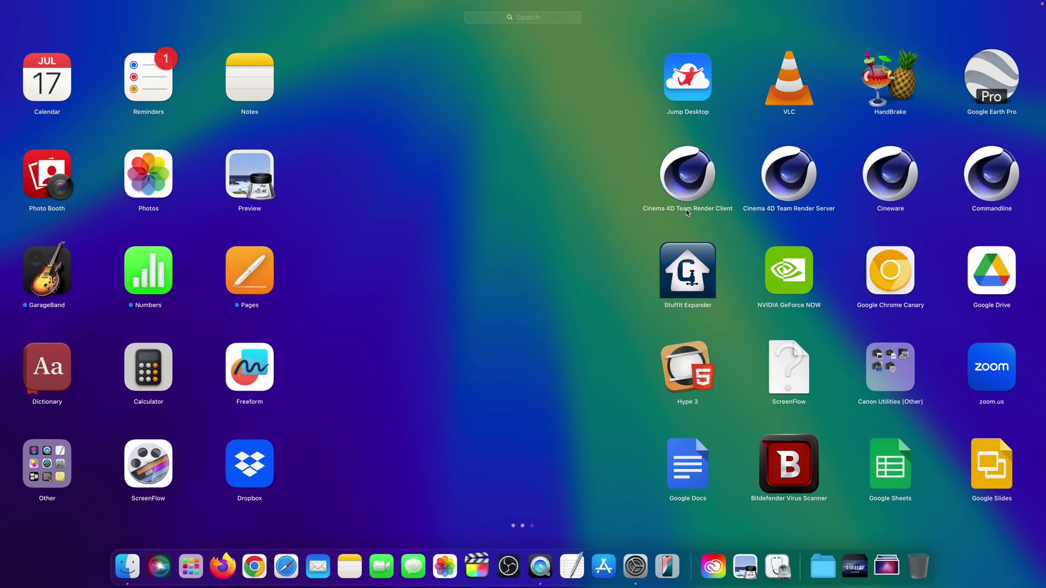
scroll(686, 209, left, 10)
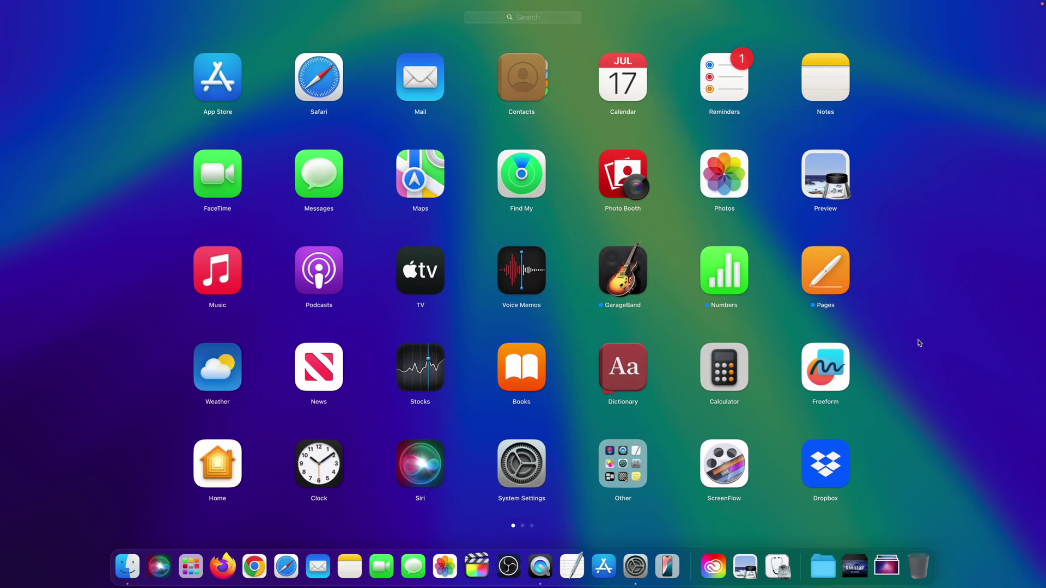
click(920, 342)
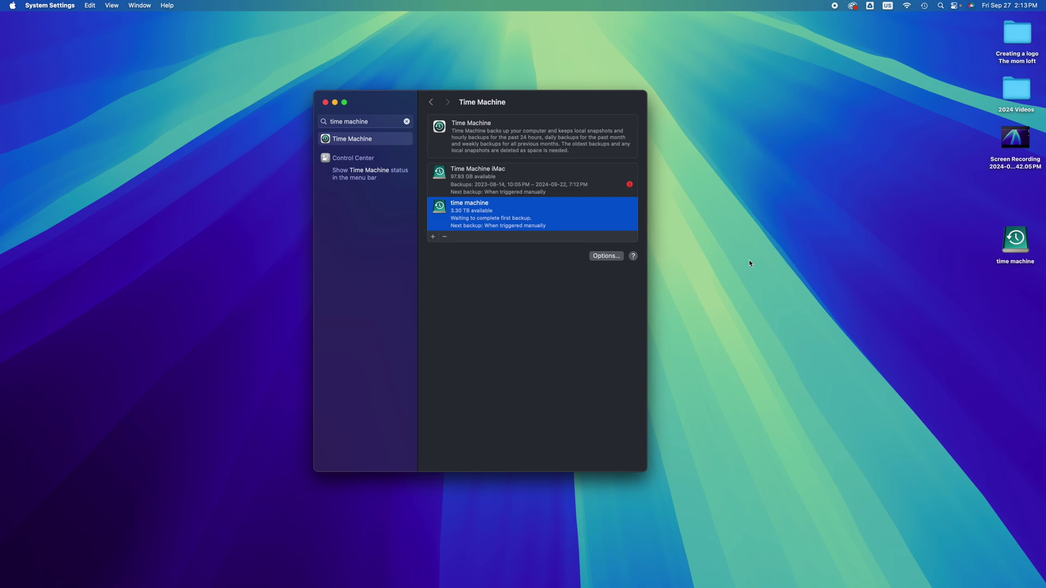
Gather the mac, pc and time machine disk icons in the middle of the desktop and close the System Settings window
drag(385, 106, 269, 143)
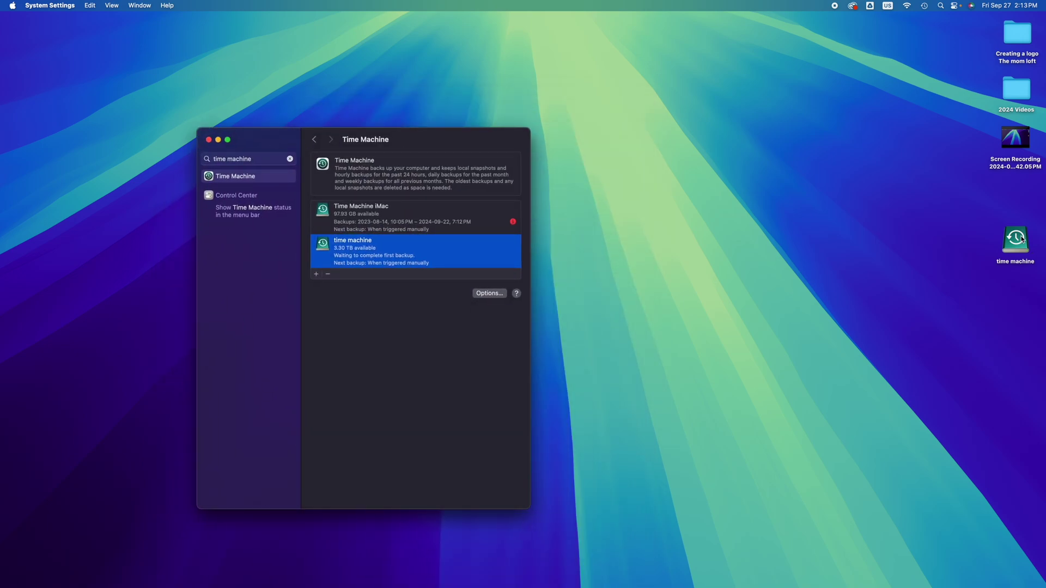
drag(1022, 239, 665, 233)
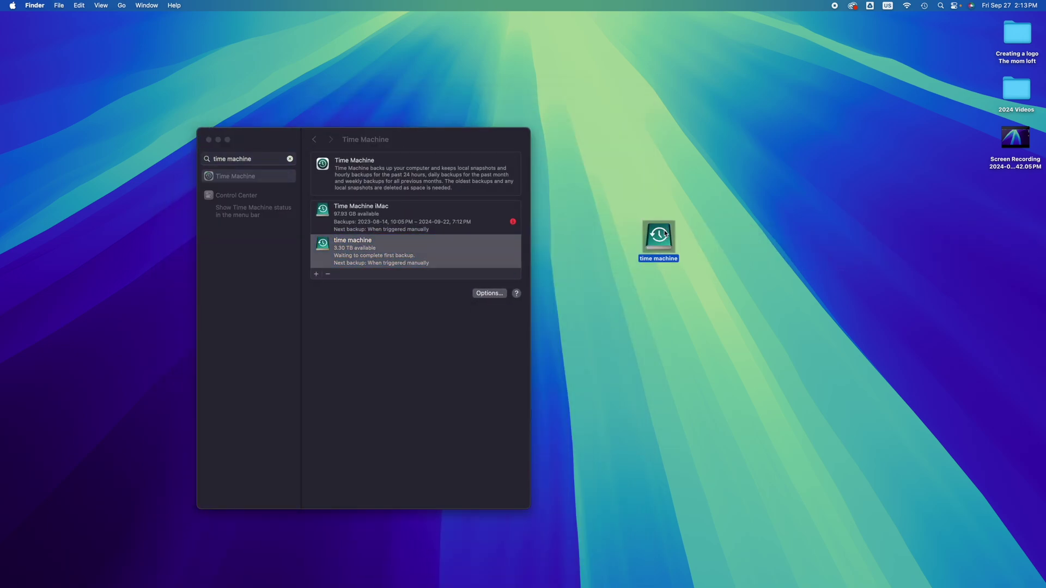
drag(268, 137, 394, 300)
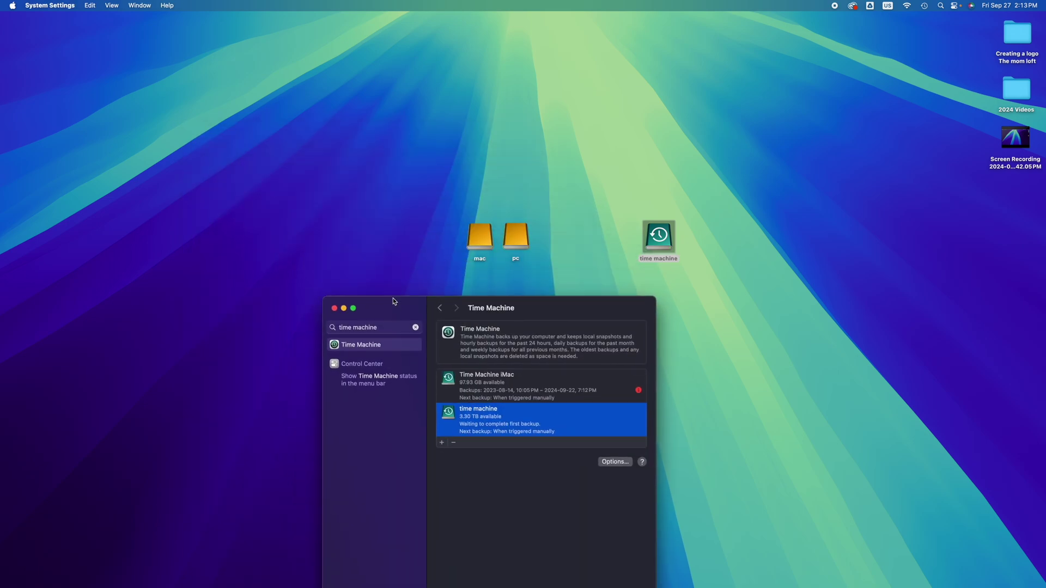
drag(539, 218, 510, 141)
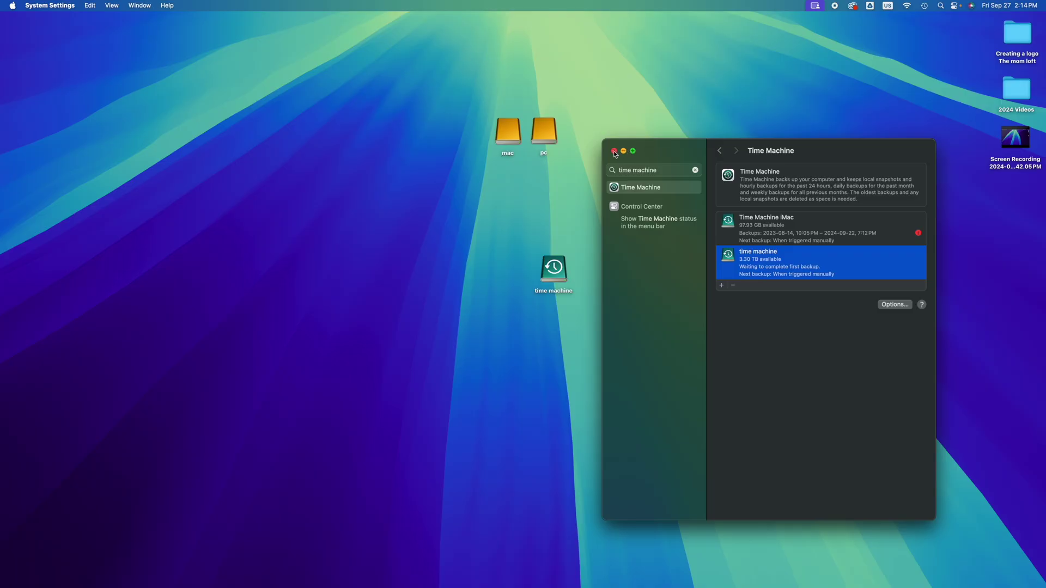
click(614, 152)
Move the pc disk icon away from the mac one and open the pc volume in Finder
click(544, 132)
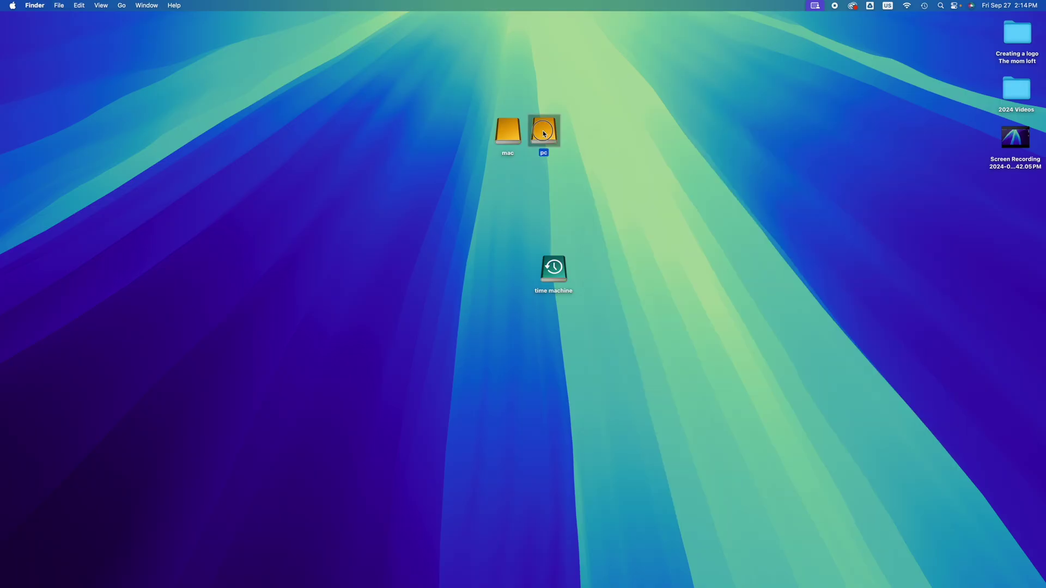
drag(544, 133, 621, 178)
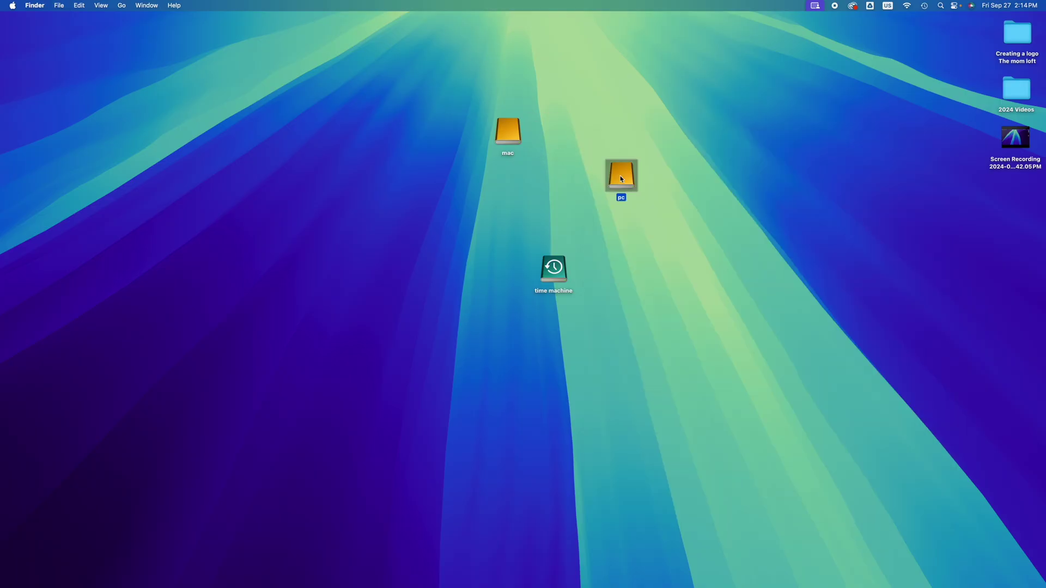
double_click(620, 178)
drag(495, 133, 495, 194)
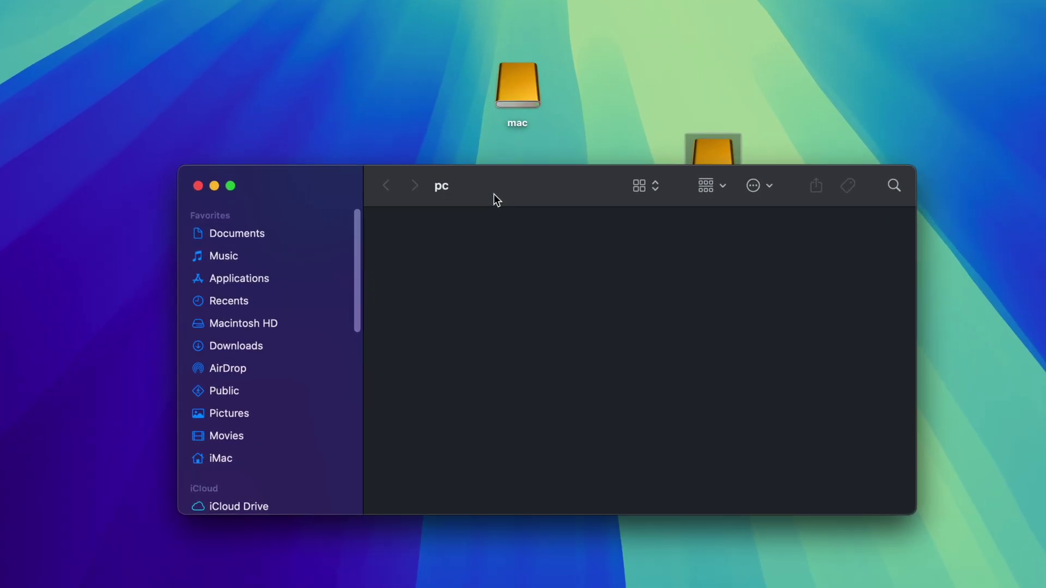
Create a test folder named hagsjhagS in the pc volume
right_click(456, 251)
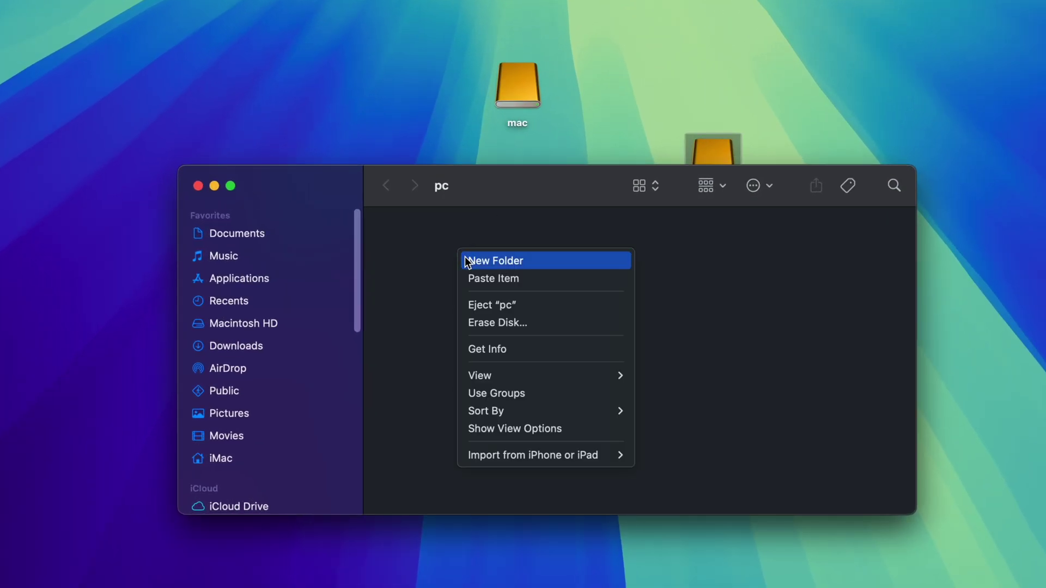
click(467, 261)
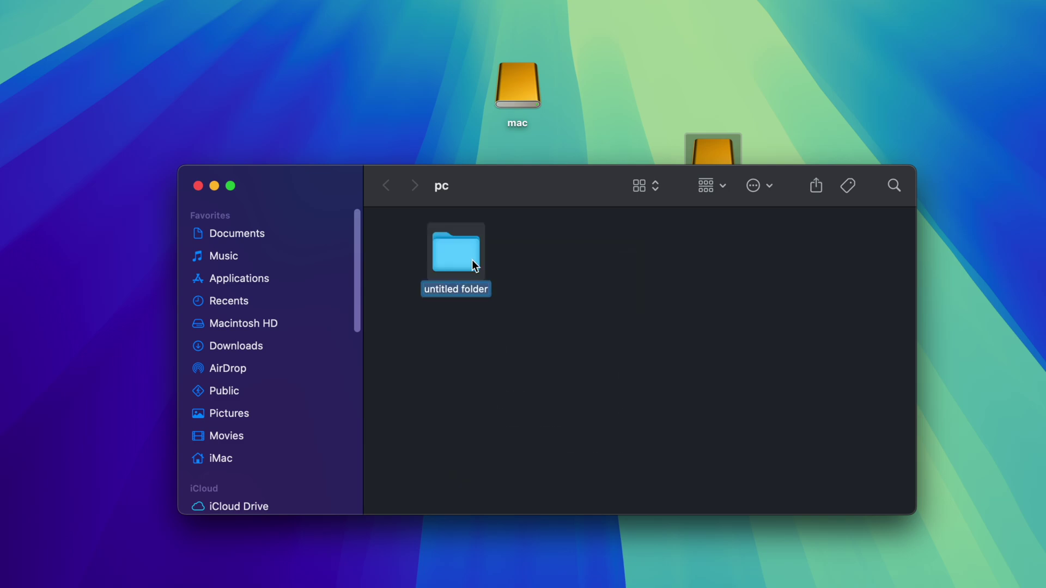
text(hagsjhagS)
click(515, 279)
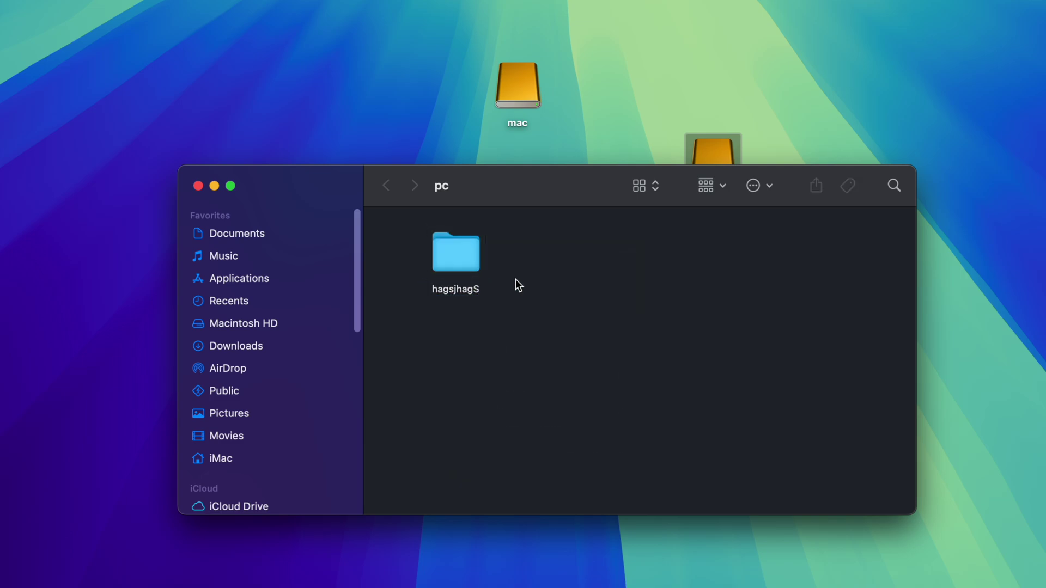
Move the hagsjhagS folder from the pc volume to the Trash
click(463, 264)
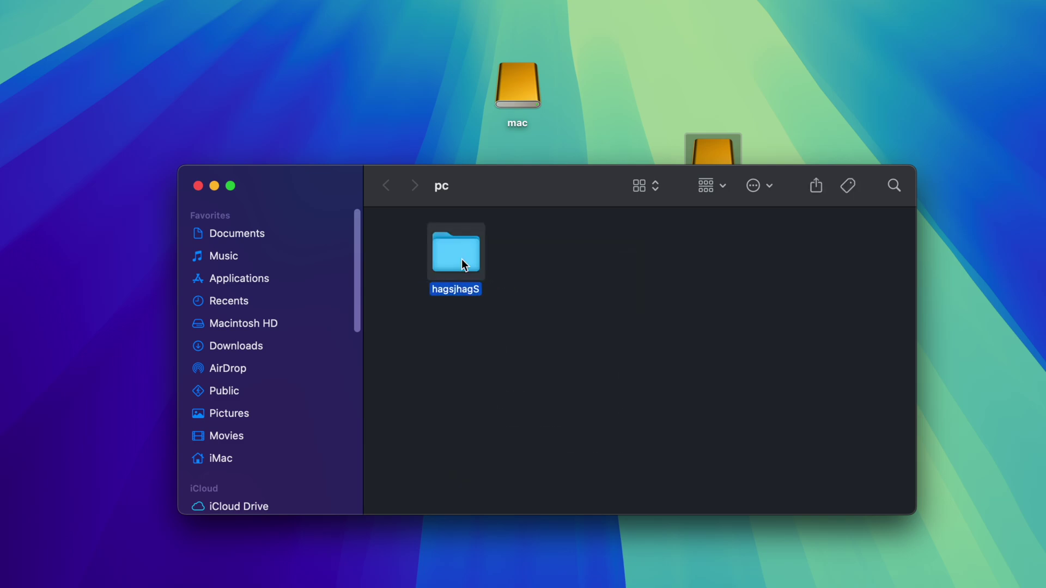
right_click(462, 259)
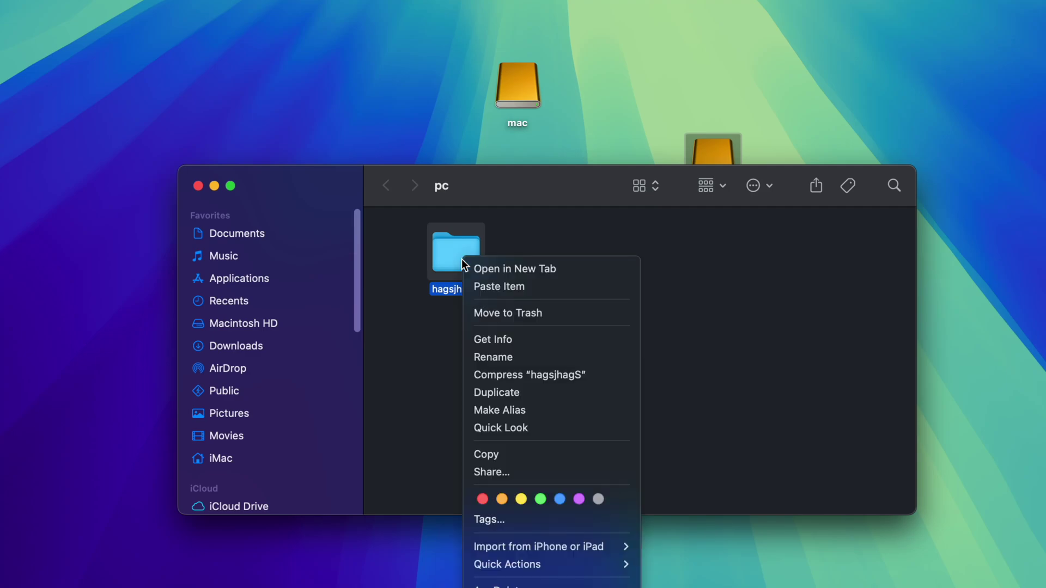
click(541, 318)
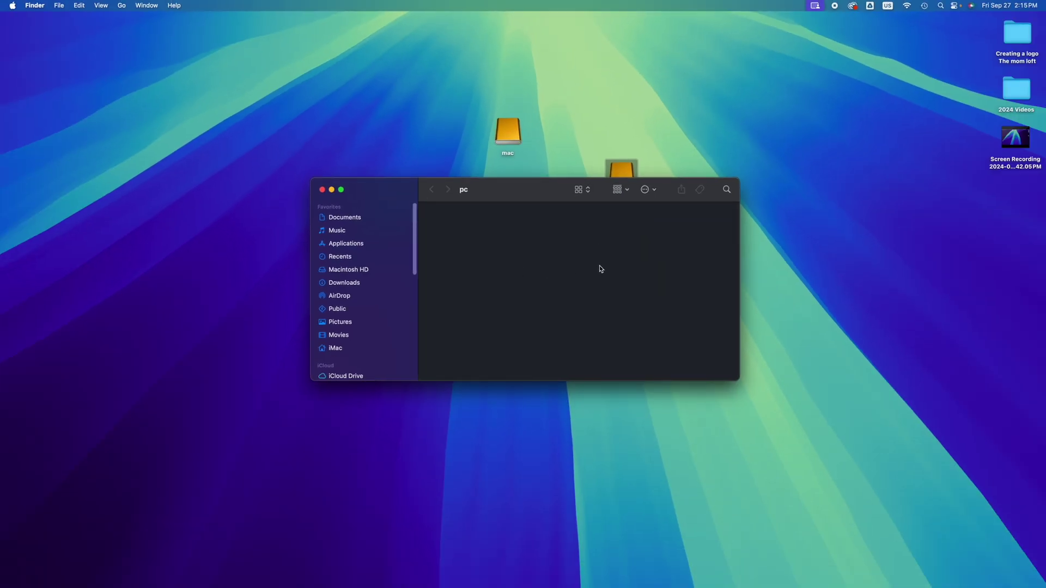
Empty the Trash and confirm permanently erasing its items
mouse_move(925, 577)
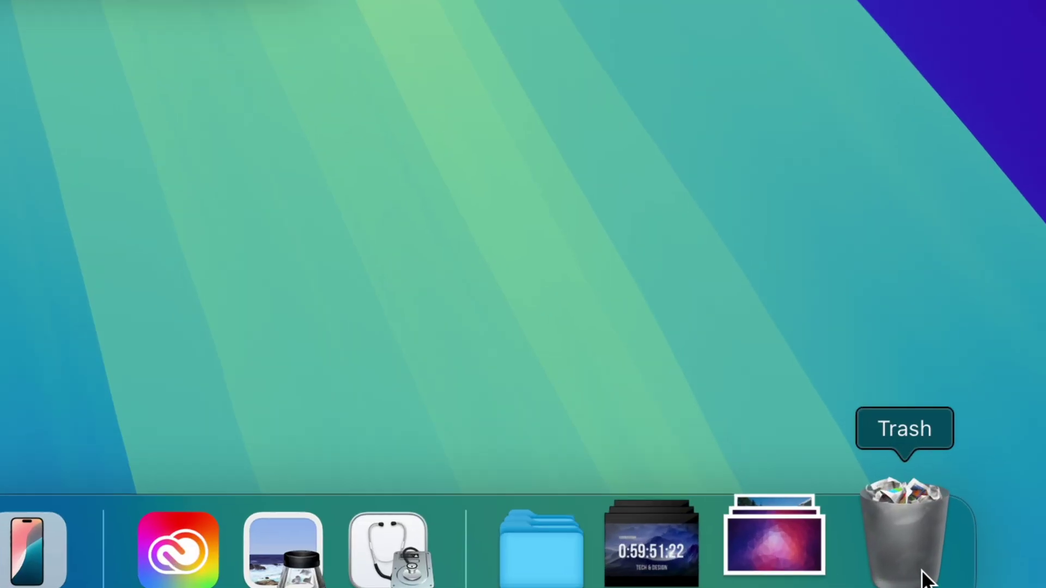
right_click(909, 546)
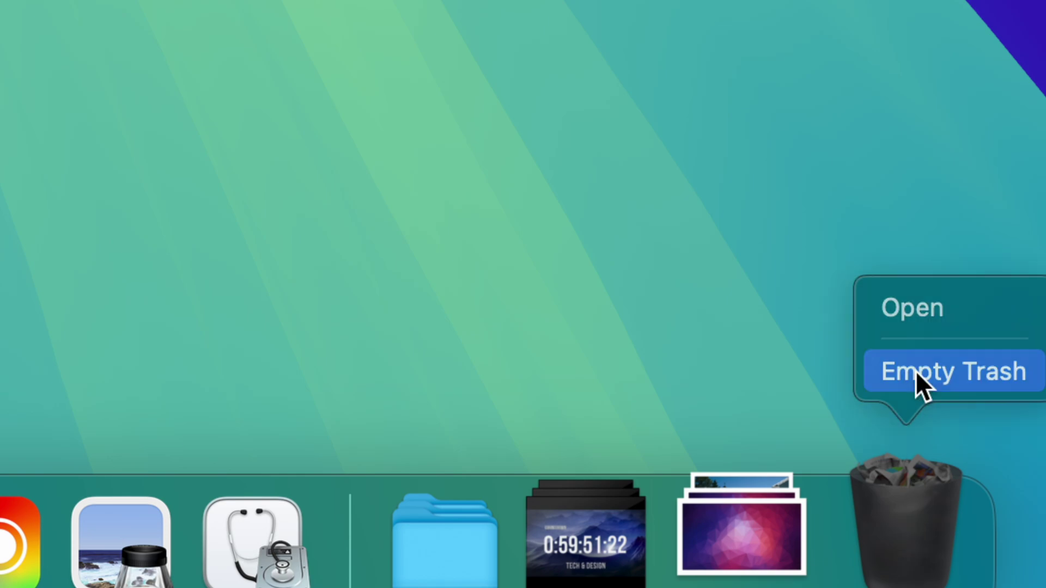
click(916, 371)
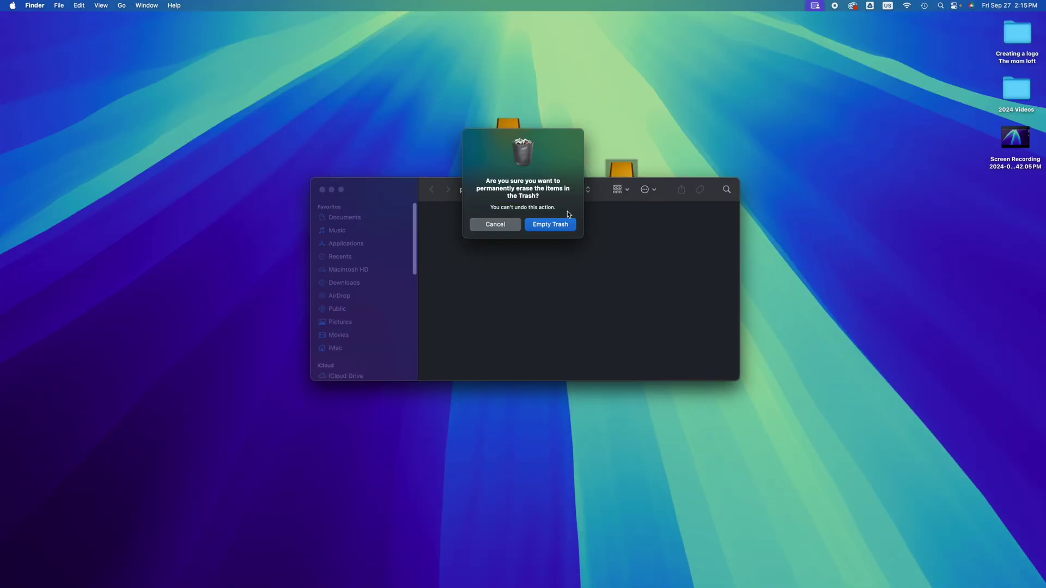
drag(520, 147, 568, 244)
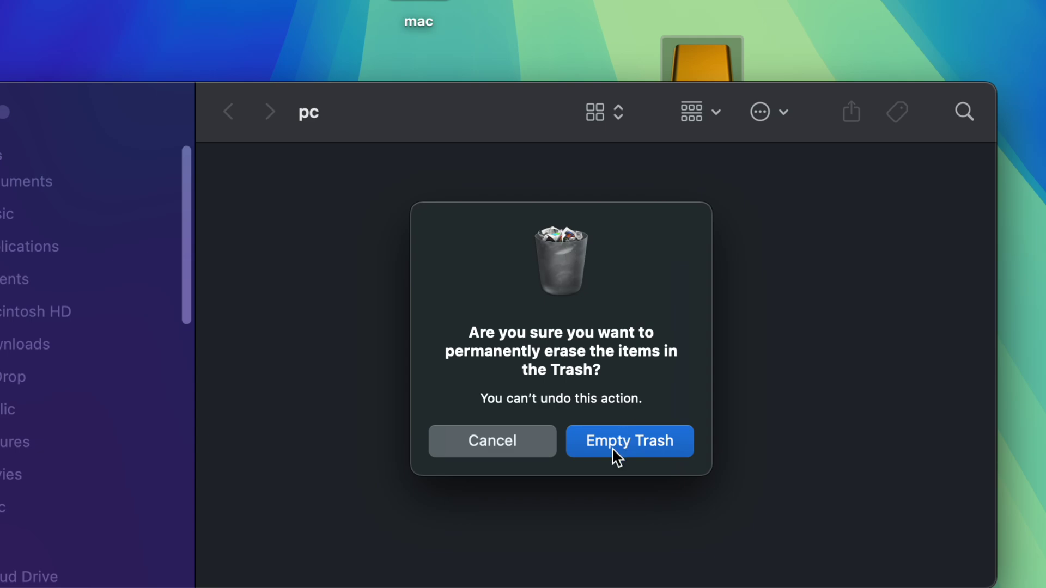
click(613, 446)
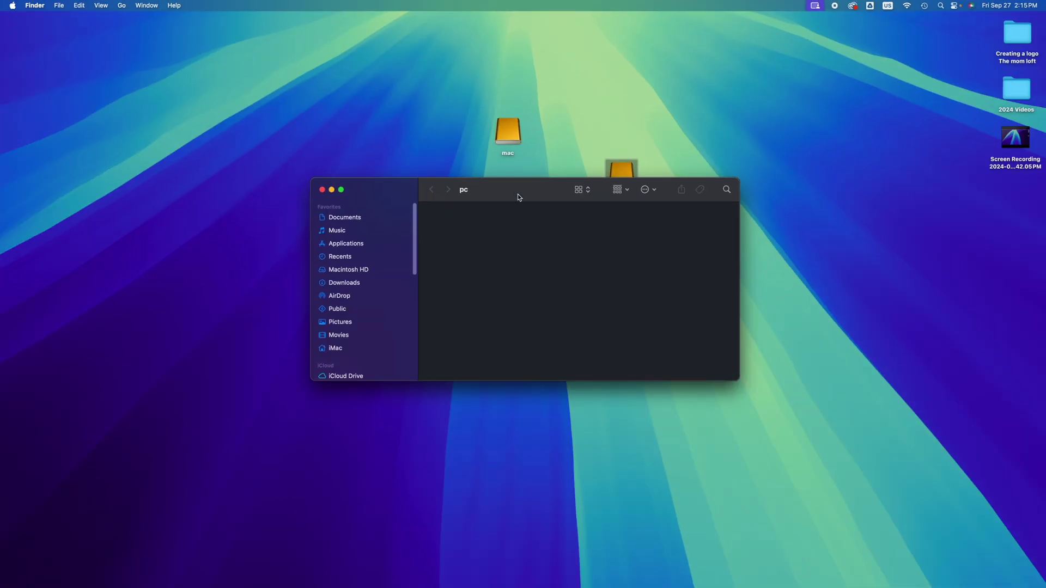
Copy the screen recording file from the desktop to the pc volume and close the volume's window
drag(517, 195, 509, 201)
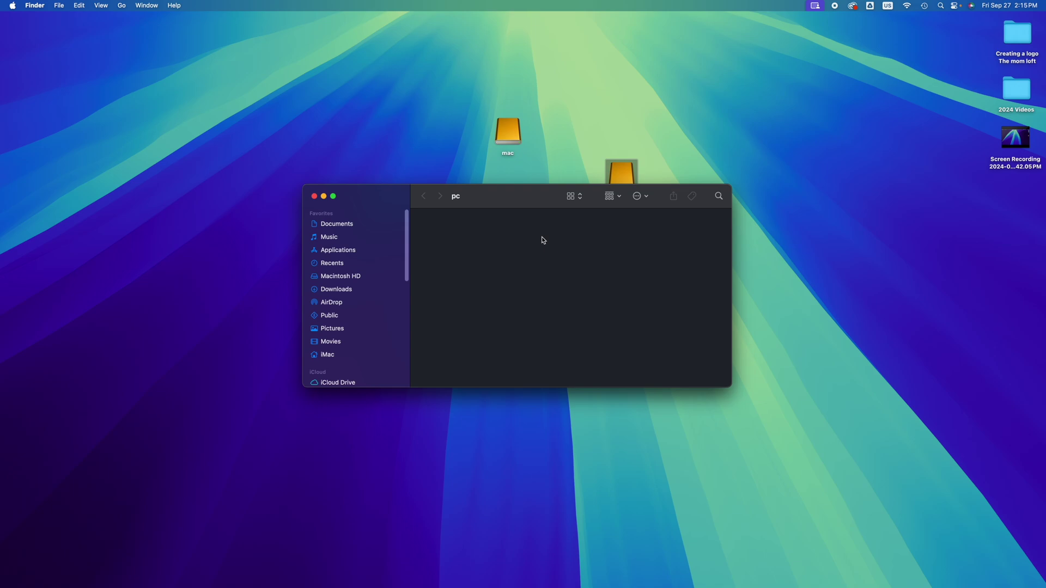
click(1017, 144)
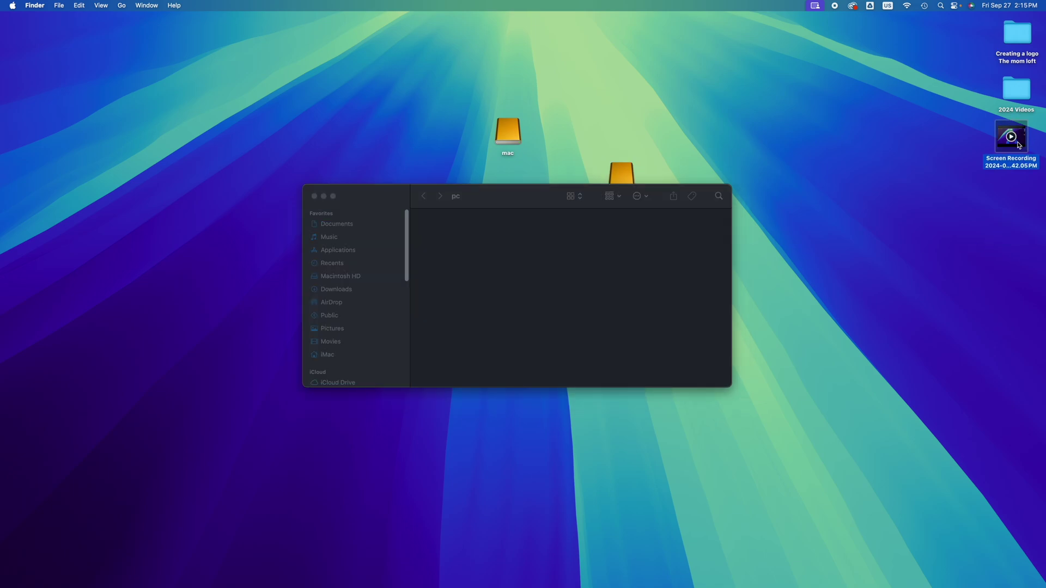
drag(1018, 145, 515, 259)
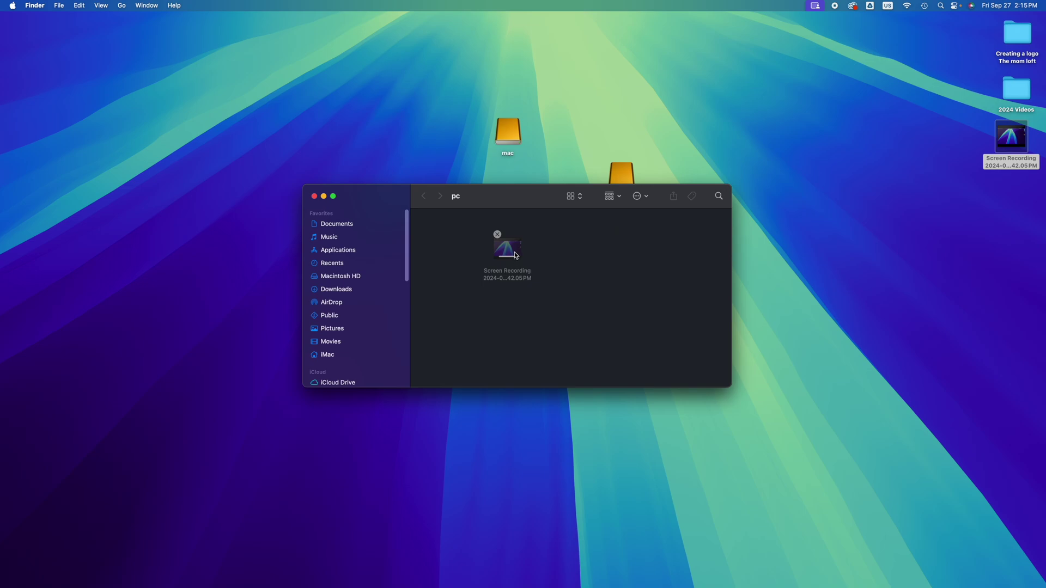
drag(521, 205, 544, 309)
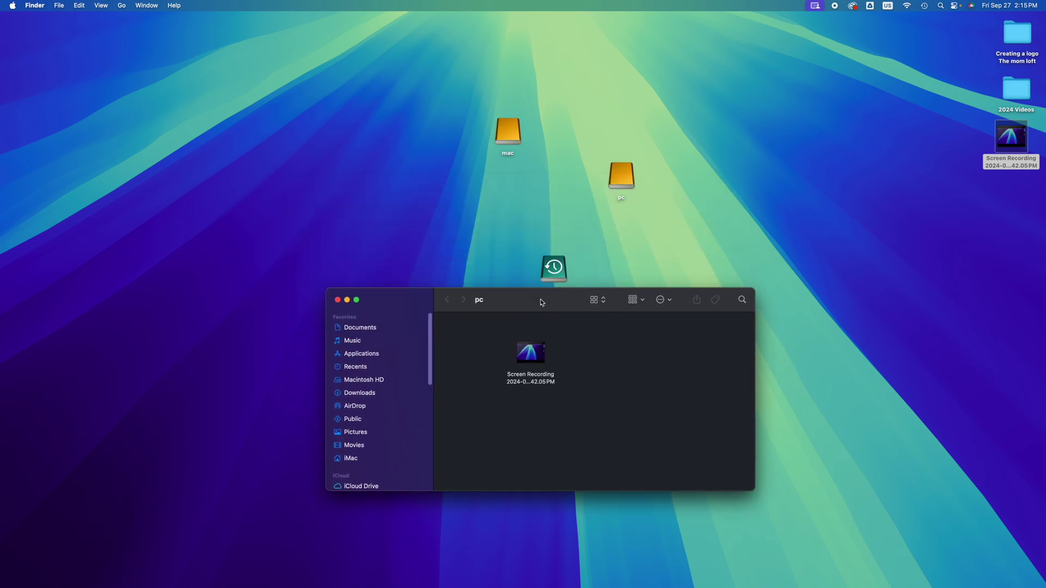
click(336, 300)
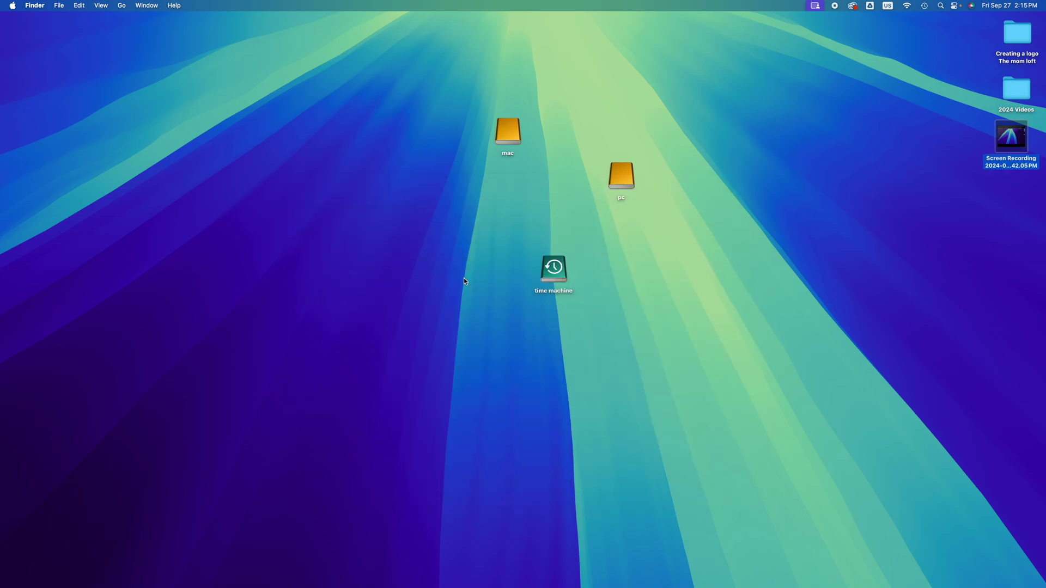
Eject the time machine volume together with all other volumes on the same external disk
click(556, 270)
right_click(556, 270)
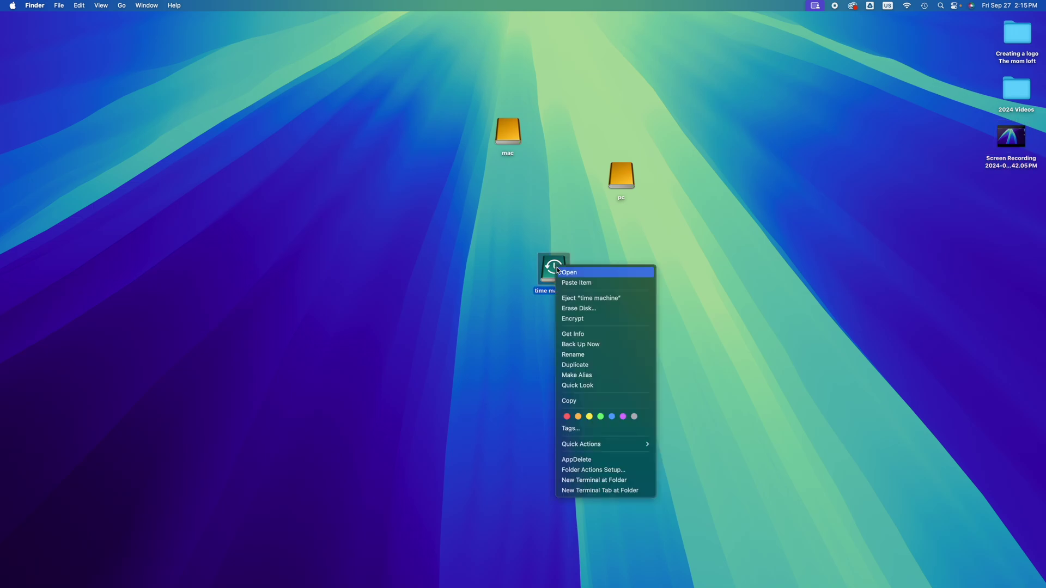
click(603, 298)
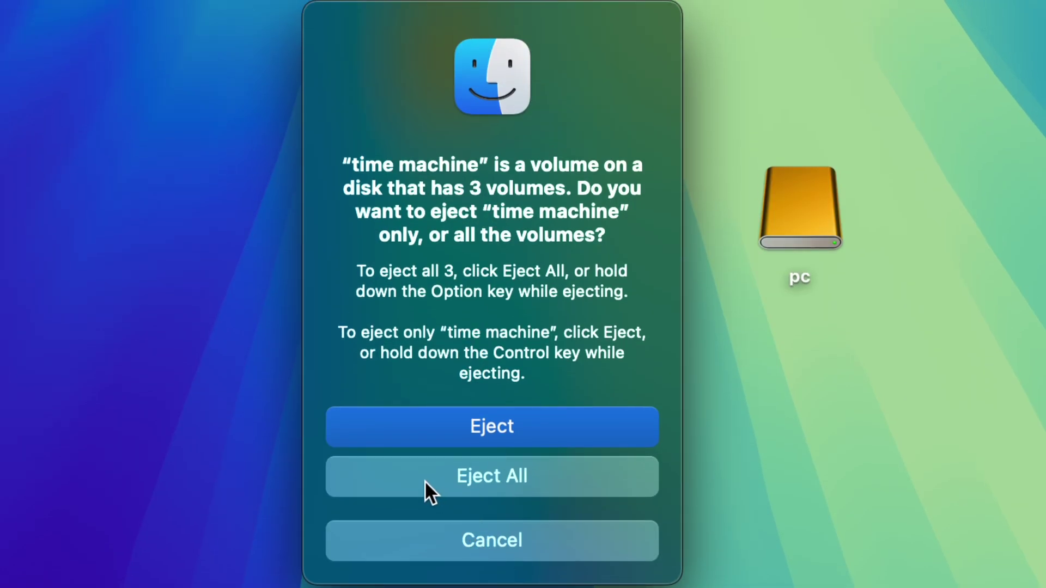
click(425, 482)
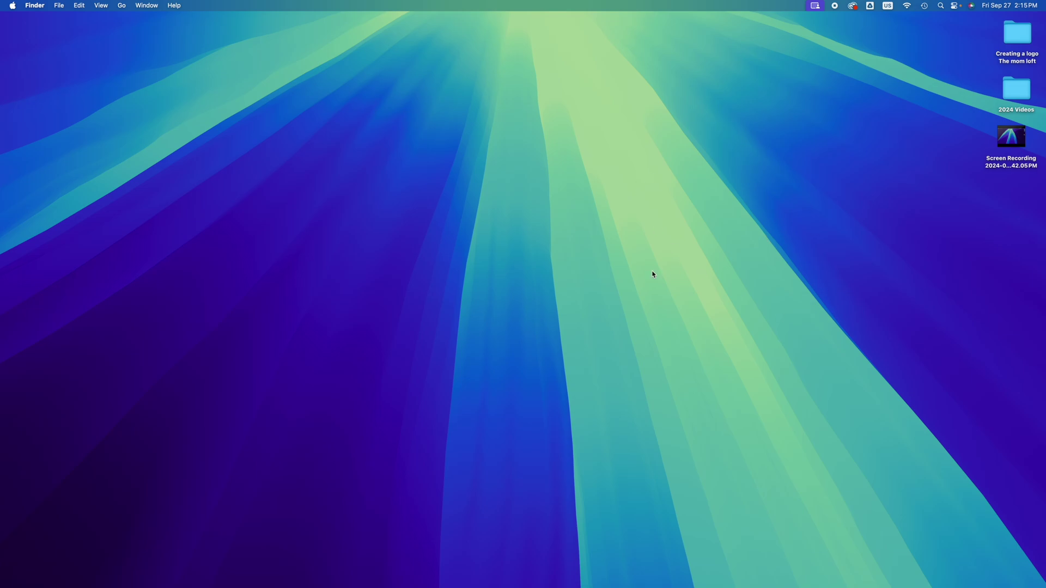